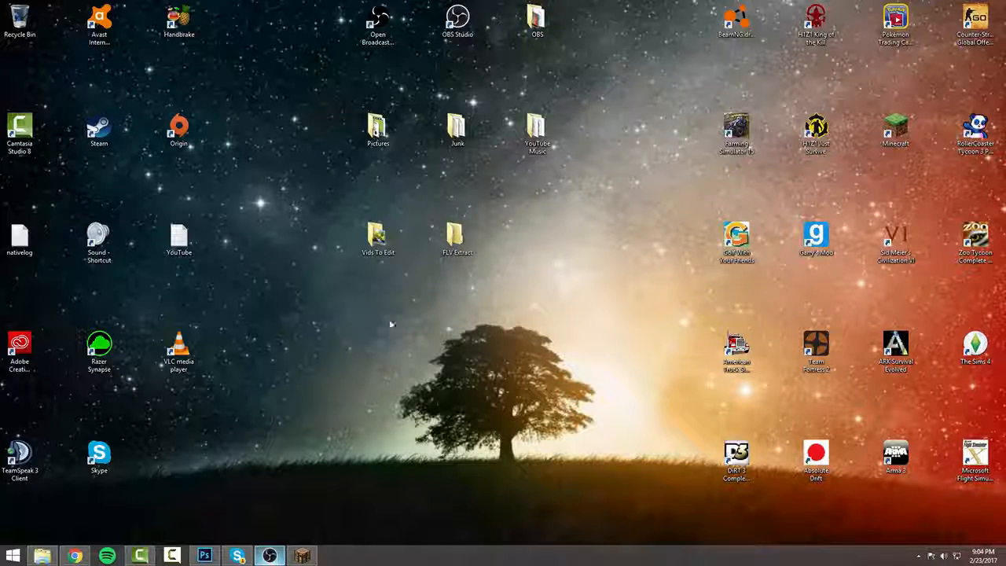
pyautogui.moveTo(425, 9); pyautogui.dragTo(486, 64)
pyautogui.click(486, 65)
pyautogui.moveTo(223, 29); pyautogui.dragTo(343, 298)
# Switch to the obsproject.com page in Chrome, highlight the OBS Studio heading, and minimize the browser.
pyautogui.moveTo(72, 557)
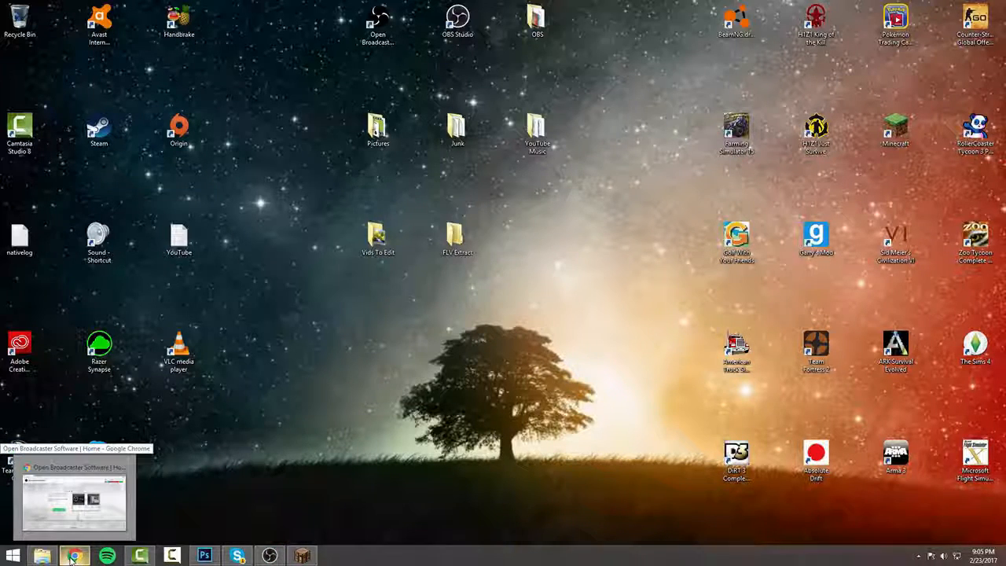
pyautogui.click(72, 556)
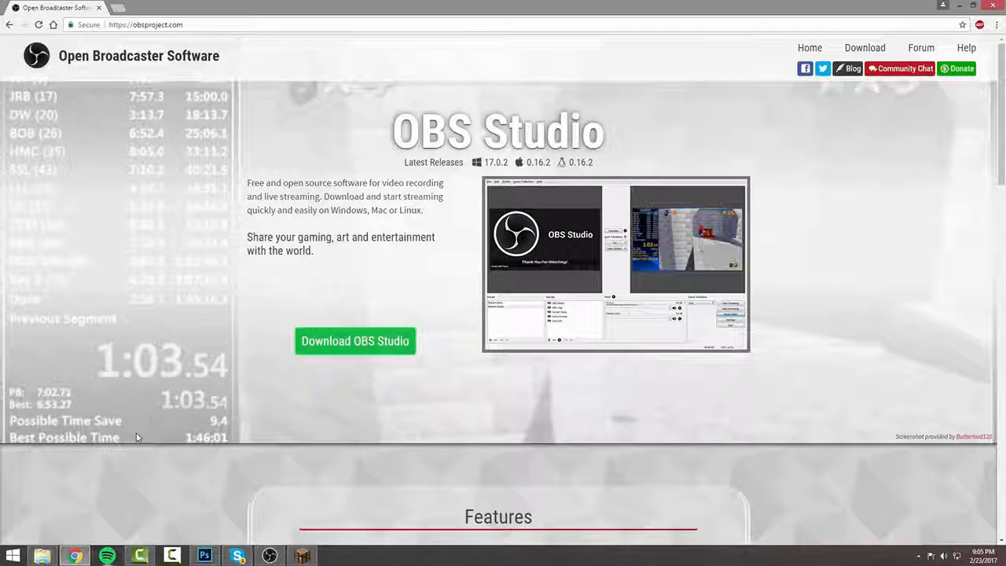
pyautogui.moveTo(378, 123); pyautogui.dragTo(621, 140)
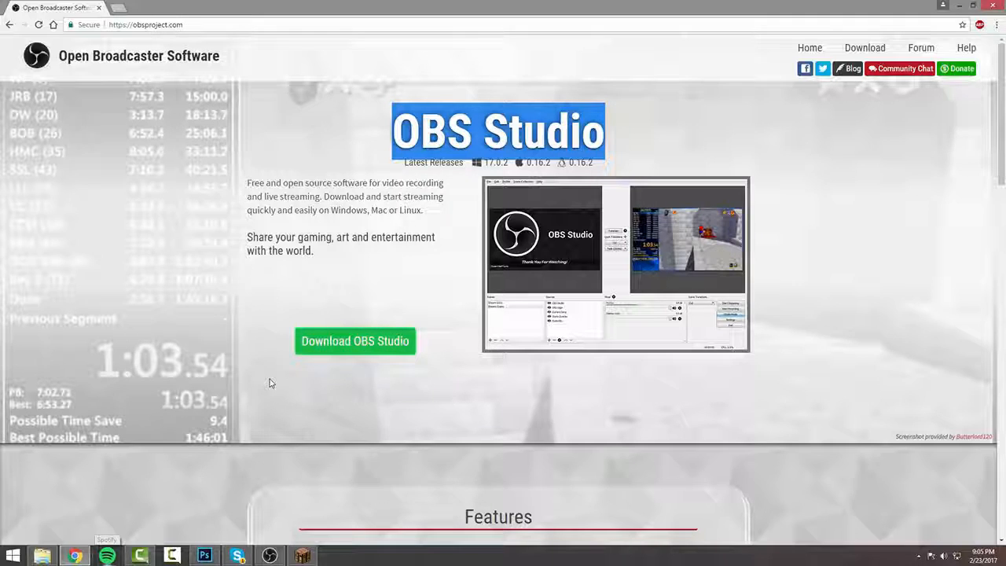
pyautogui.click(961, 7)
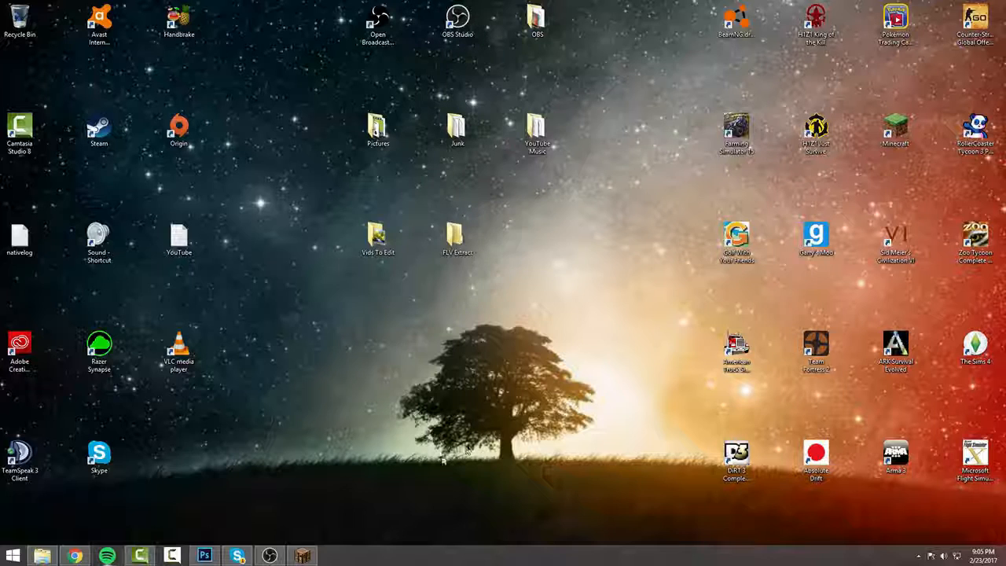
# Open OBS Studio from its desktop shortcut and select the Youtube scene.
pyautogui.click(269, 556)
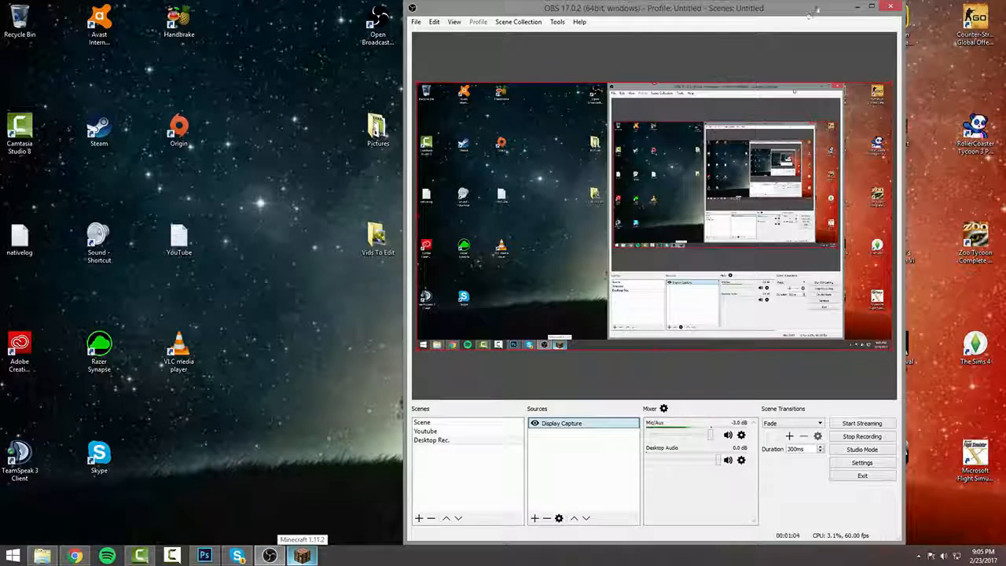
pyautogui.click(858, 8)
pyautogui.doubleClick(460, 21)
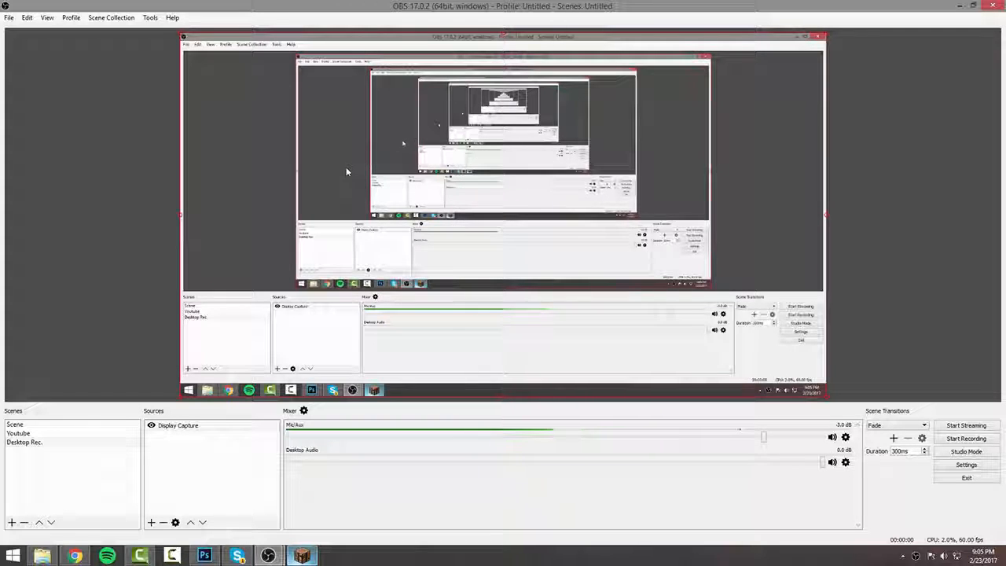
pyautogui.click(79, 433)
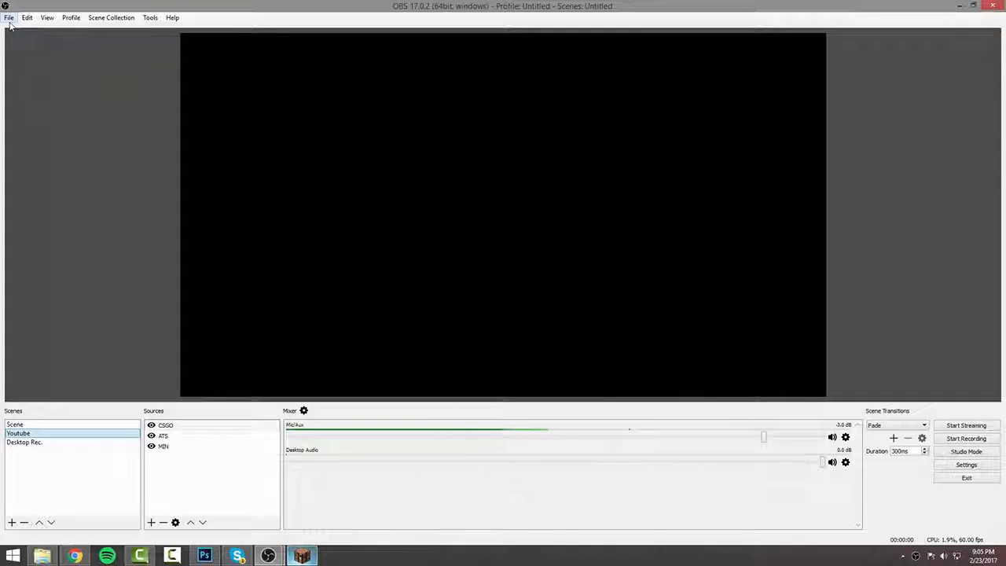
# In the OBS settings, bring up the recording output options in Advanced mode and choose mp4 as the recording format.
pyautogui.click(9, 18)
pyautogui.click(26, 56)
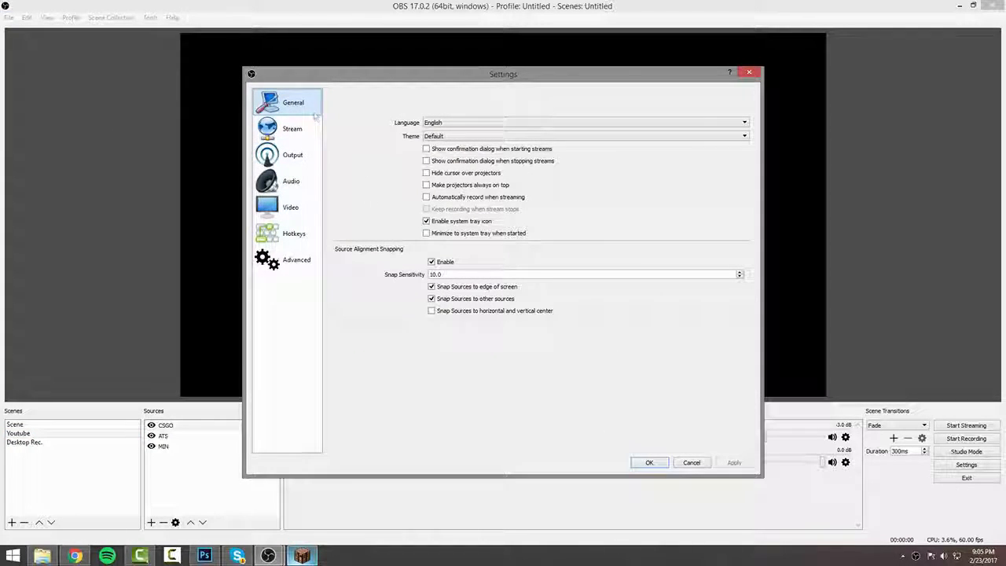
pyautogui.click(296, 132)
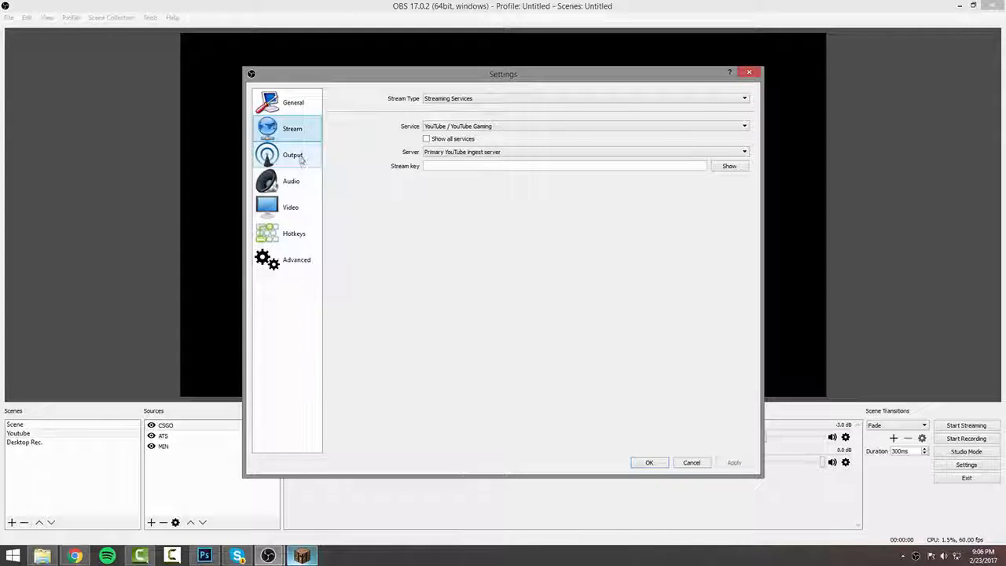
pyautogui.click(302, 161)
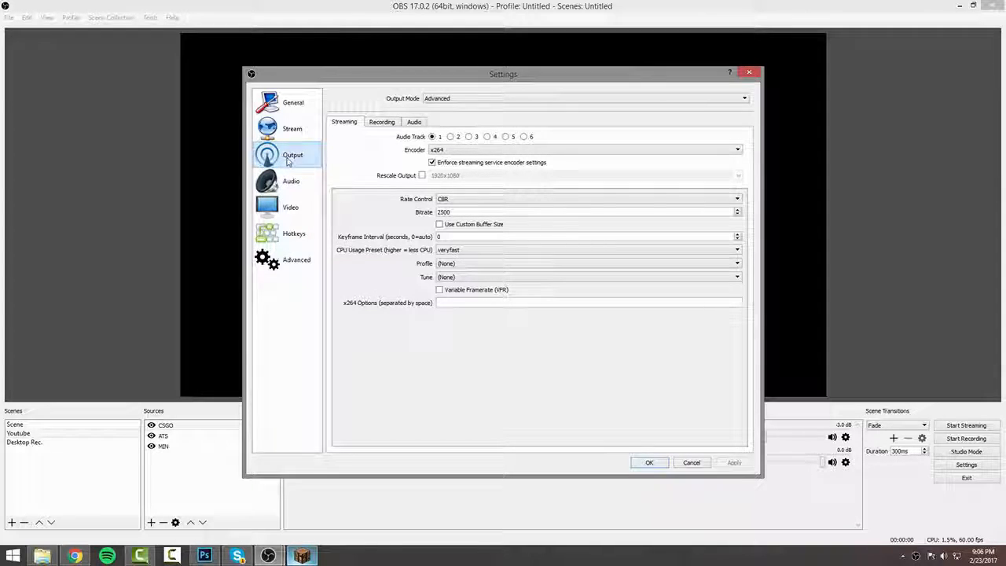
pyautogui.click(384, 123)
pyautogui.click(449, 99)
pyautogui.click(378, 145)
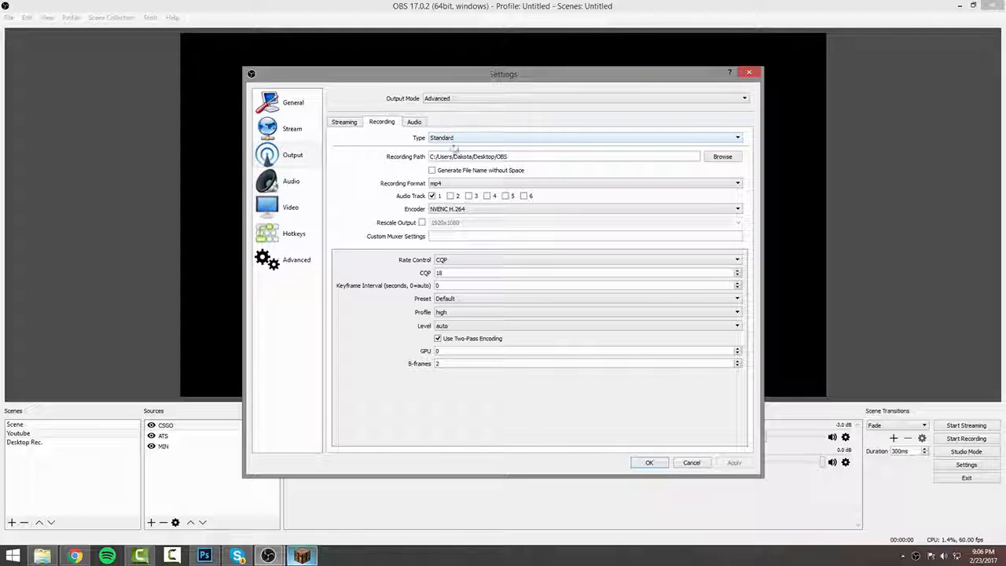
pyautogui.click(428, 186)
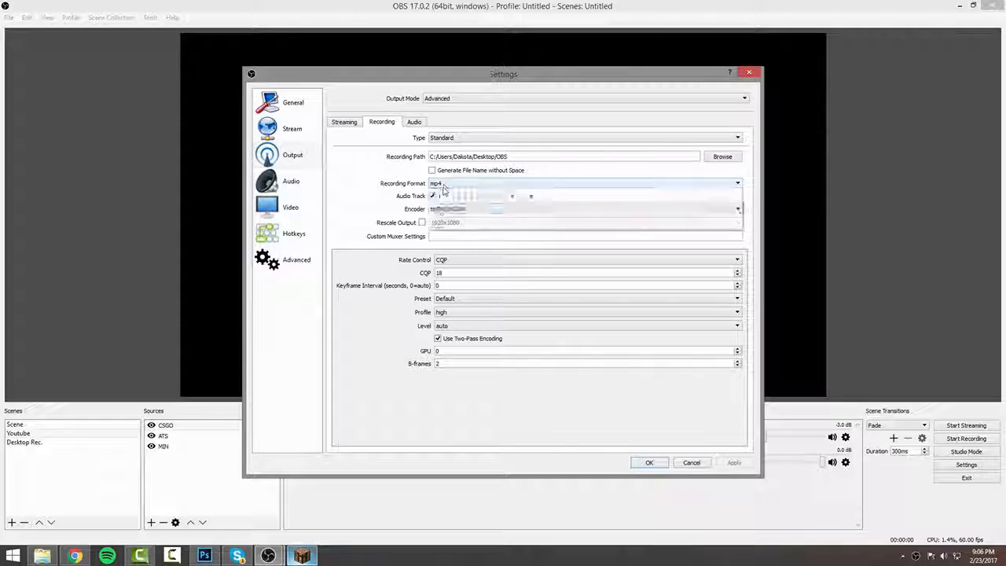
pyautogui.click(440, 201)
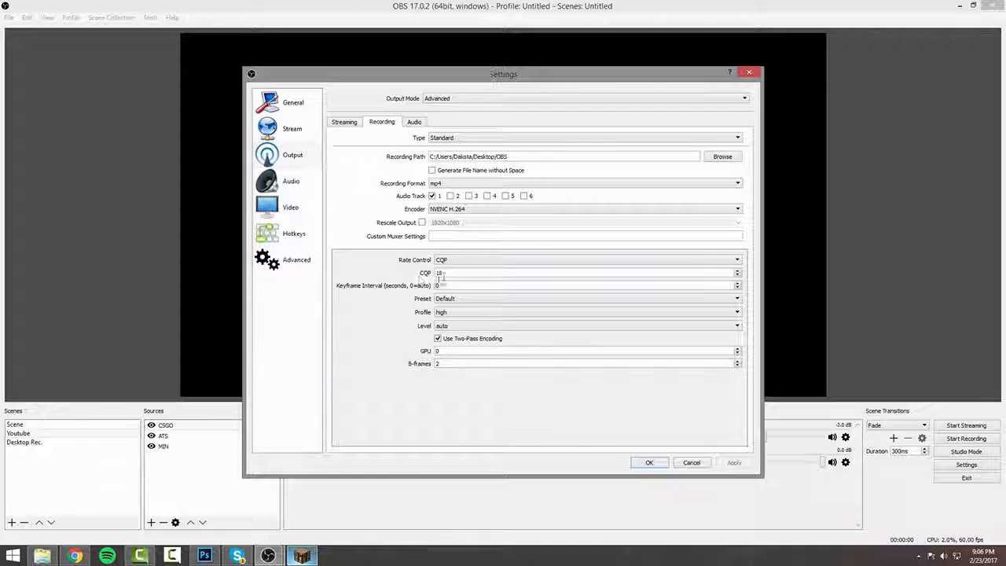
# Choose NVENC H.264 as the recording encoder after comparing the available encoders.
pyautogui.click(446, 210)
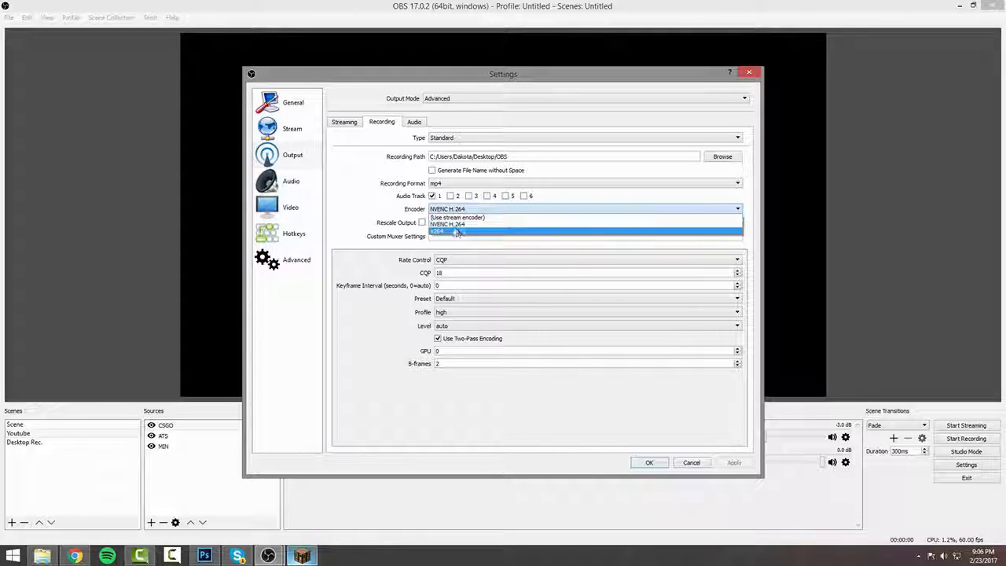
pyautogui.click(470, 224)
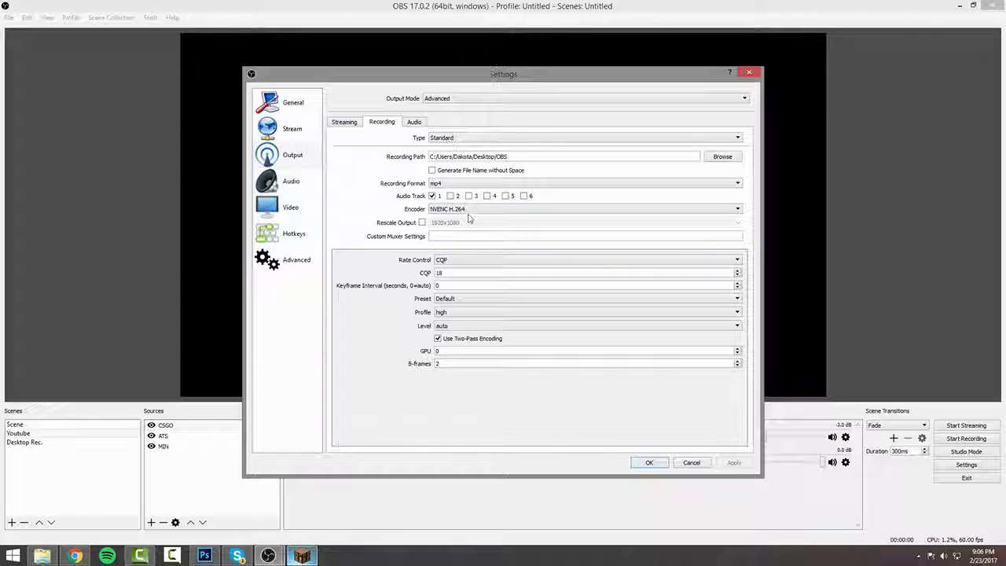
pyautogui.click(449, 209)
pyautogui.click(448, 218)
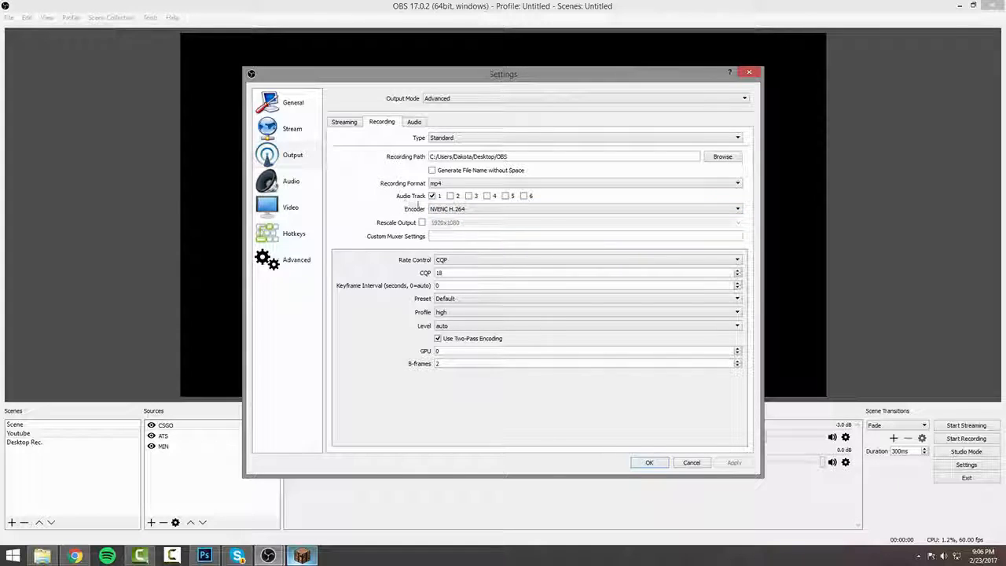
pyautogui.click(439, 211)
pyautogui.click(358, 184)
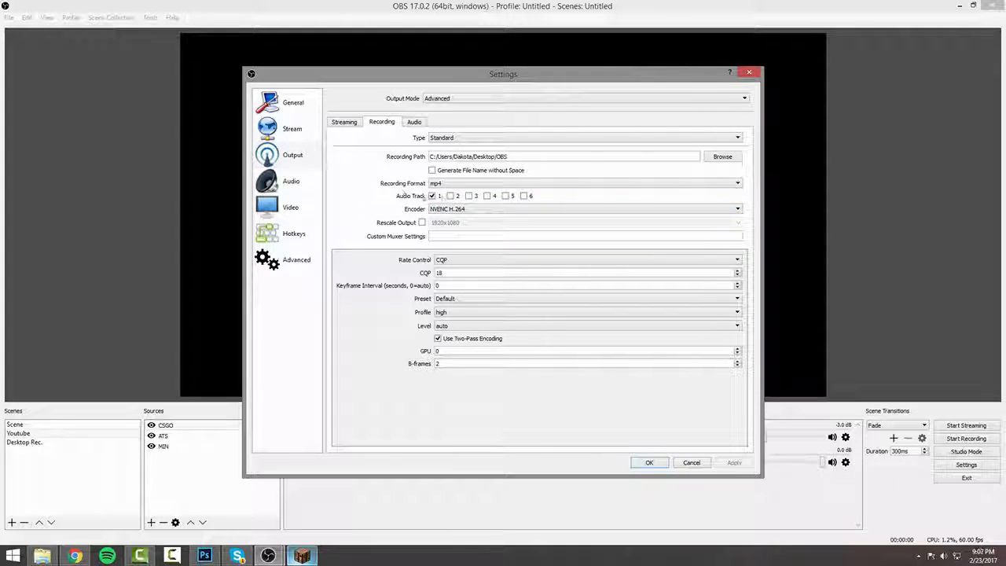
pyautogui.click(440, 209)
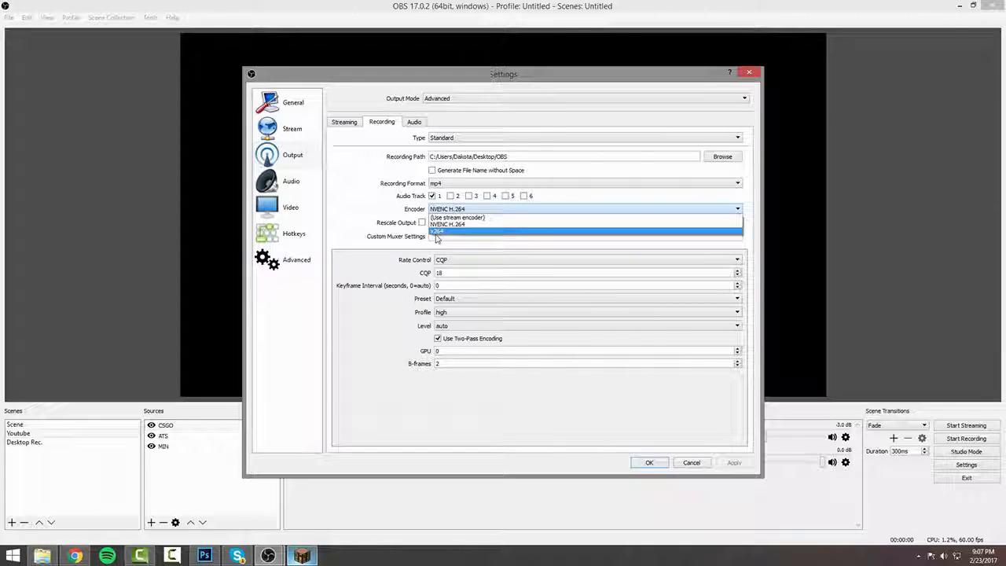
pyautogui.click(355, 234)
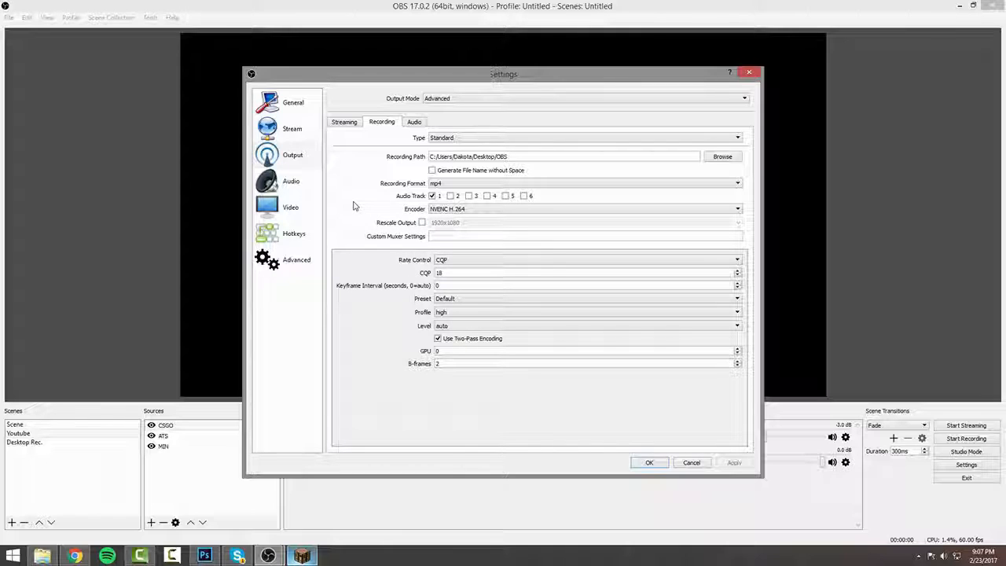
# Use CQP rate control with a value of 18 and the high profile for recordings.
pyautogui.click(454, 262)
pyautogui.click(444, 281)
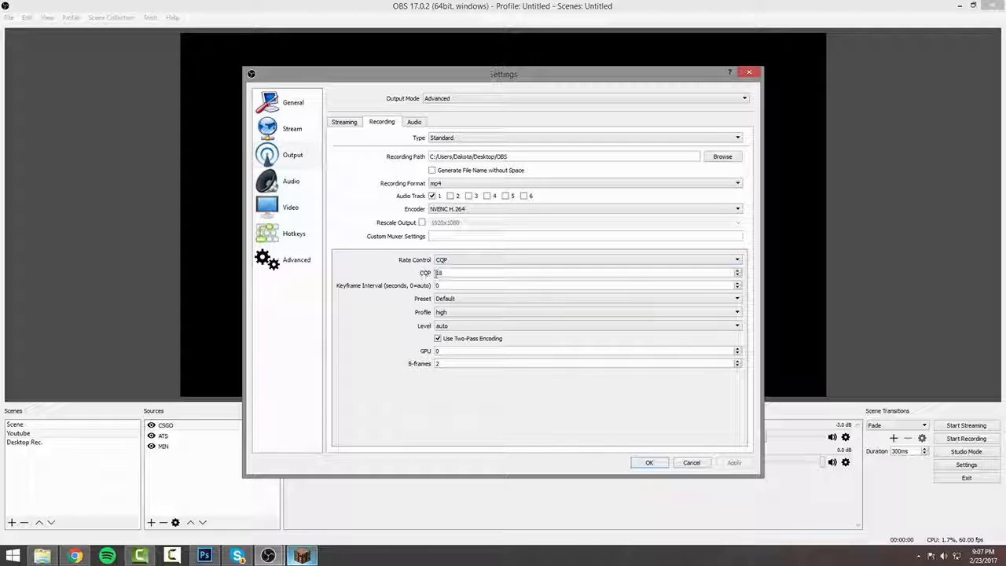
pyautogui.click(448, 274)
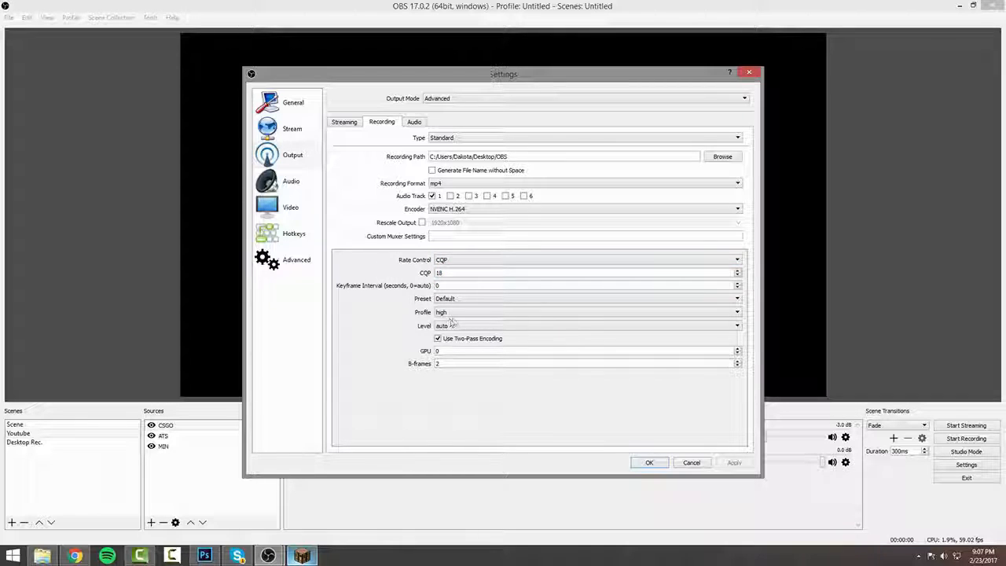
pyautogui.click(453, 311)
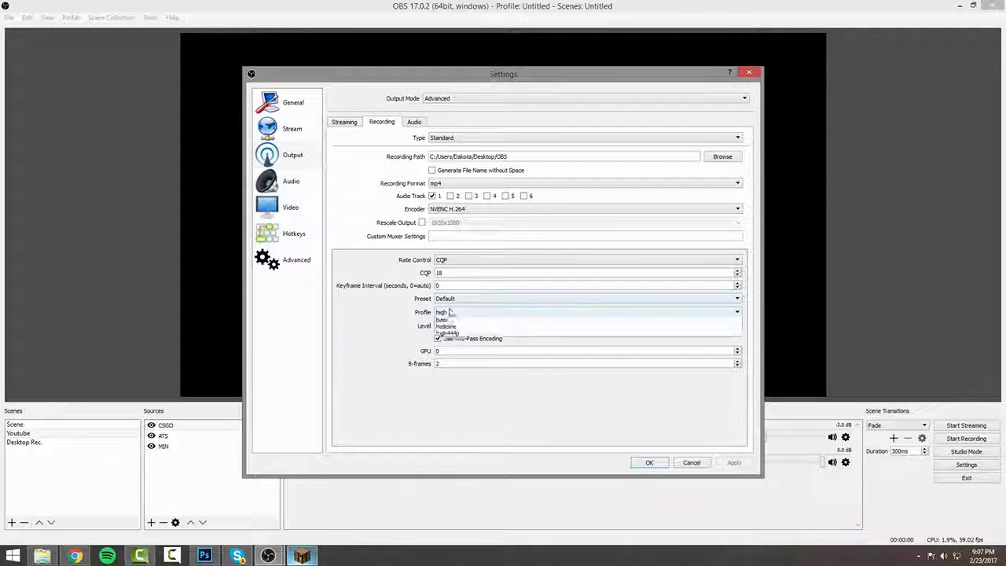
pyautogui.click(450, 322)
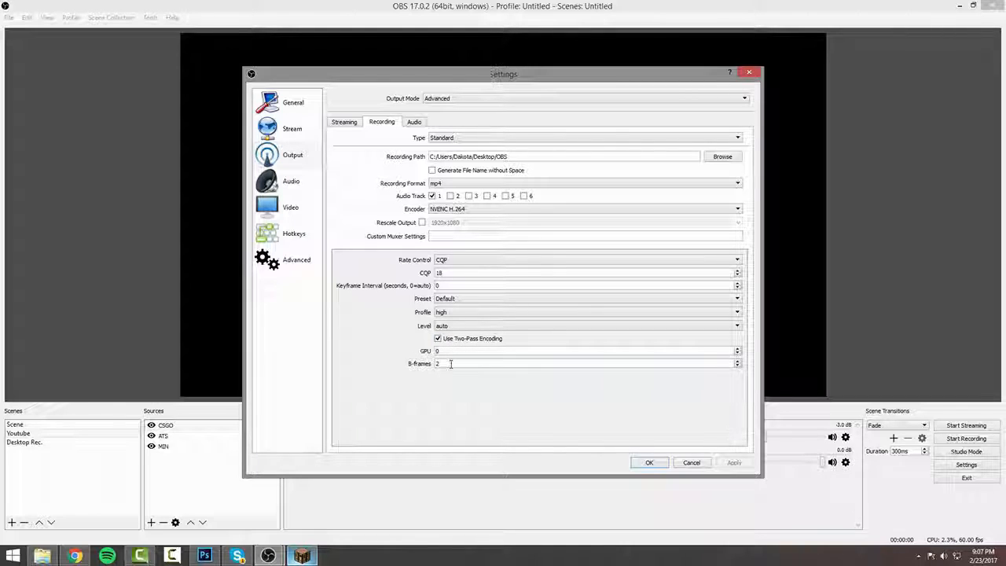
# Review the output audio bitrates and choose 160 for Track 1.
pyautogui.click(414, 122)
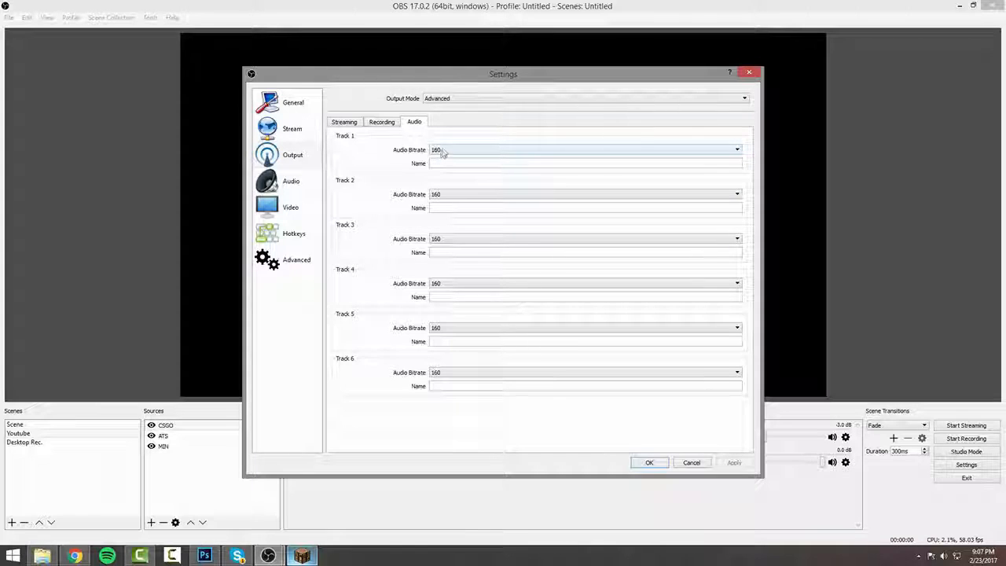
pyautogui.click(467, 150)
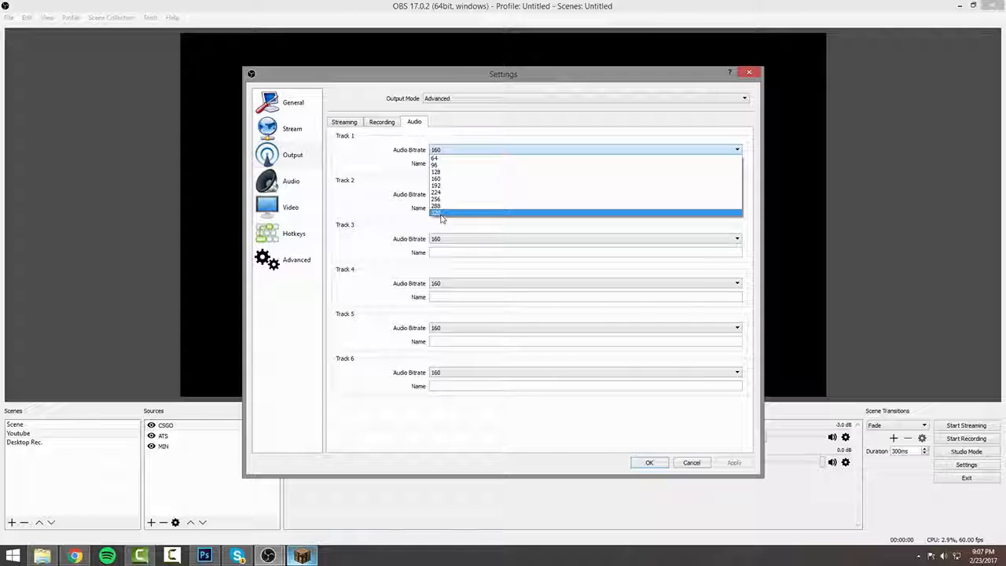
pyautogui.click(386, 155)
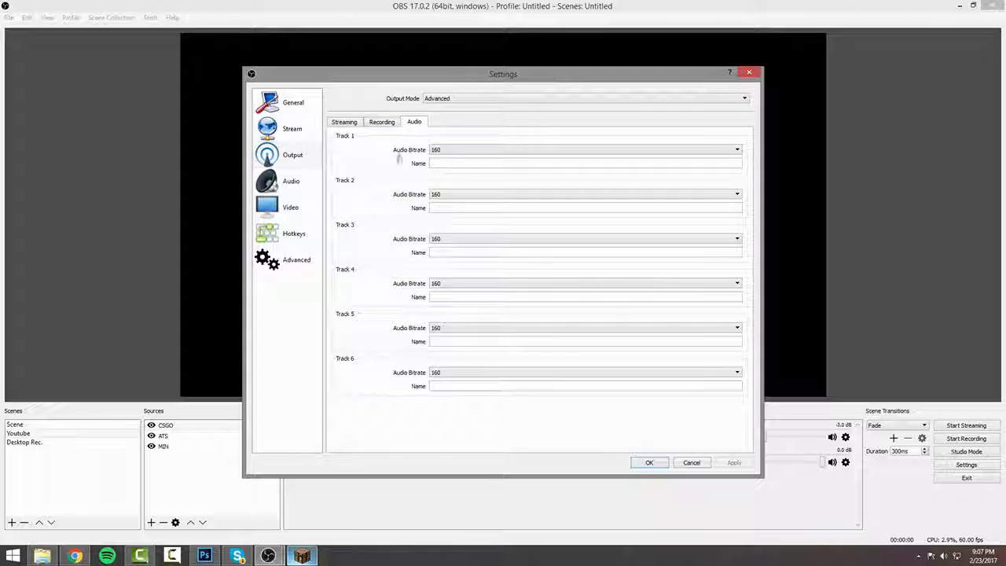
pyautogui.click(460, 151)
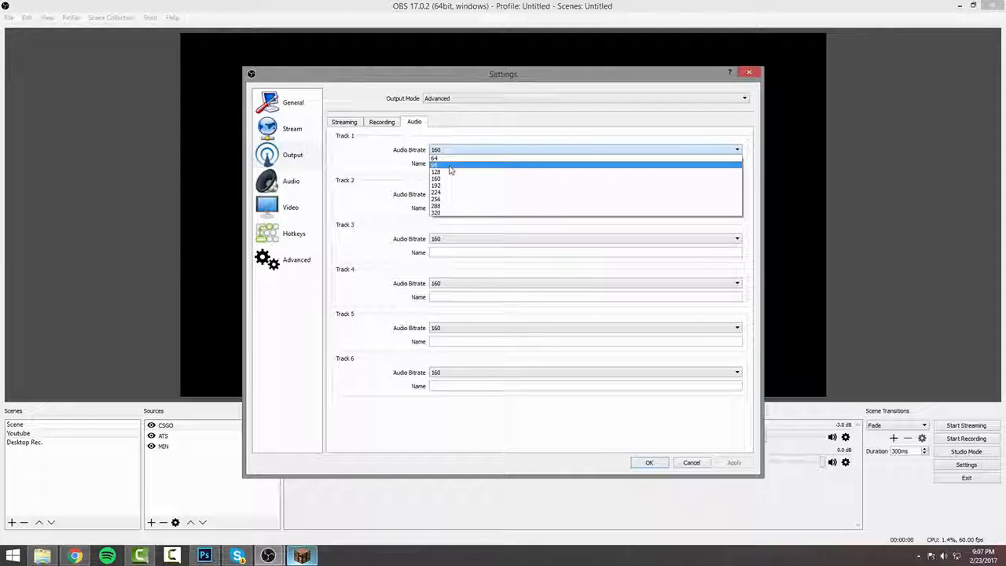
pyautogui.click(450, 180)
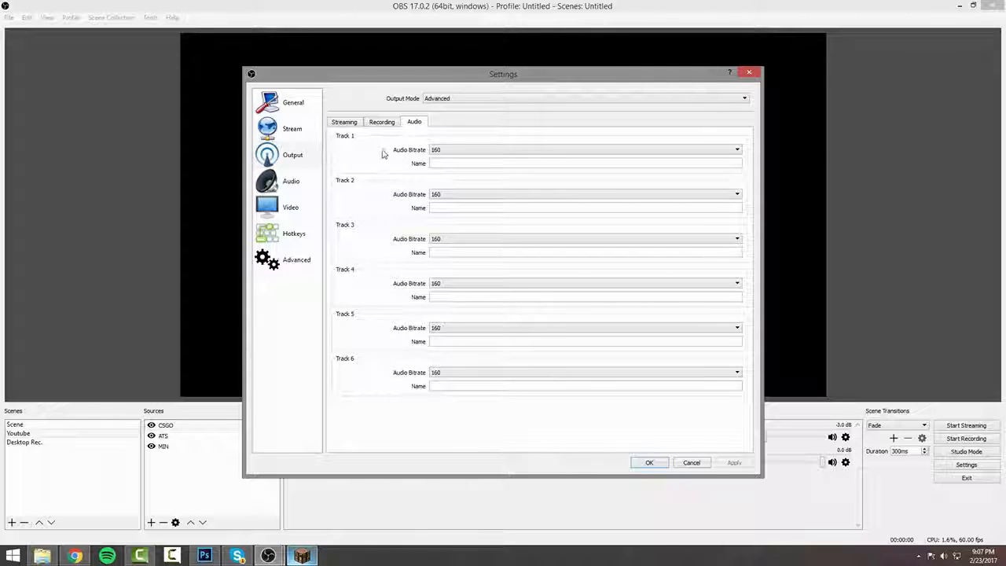
# Choose the Plantronics GameCom 780/788 speakers as the desktop audio device and its microphone as the Mic/Auxiliary device.
pyautogui.click(299, 185)
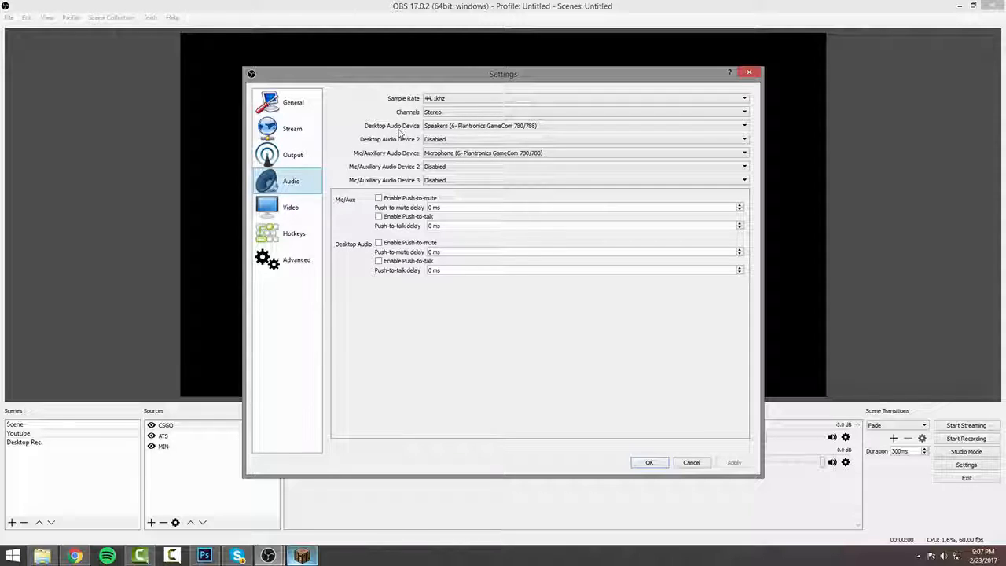
pyautogui.click(450, 127)
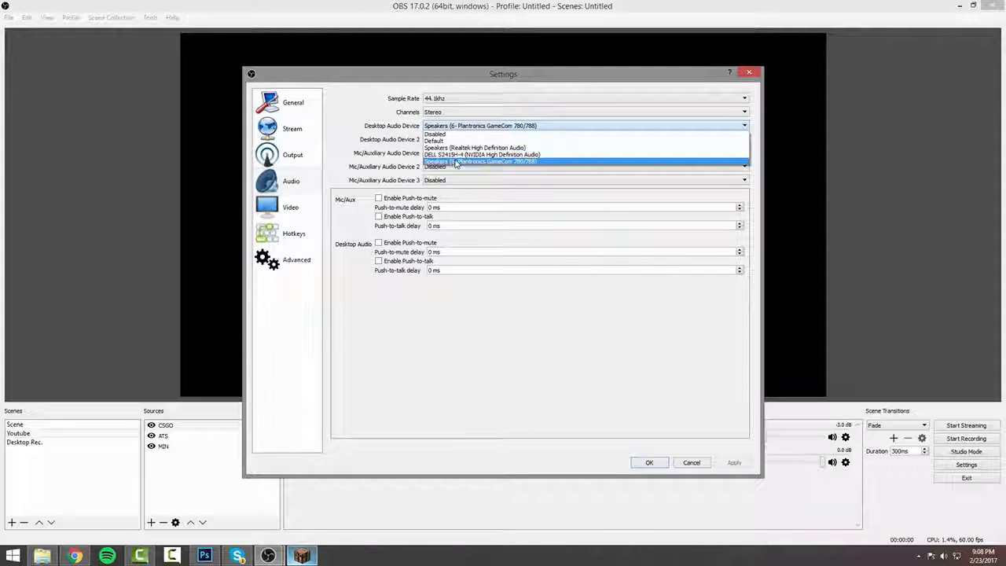
pyautogui.click(516, 163)
pyautogui.click(443, 156)
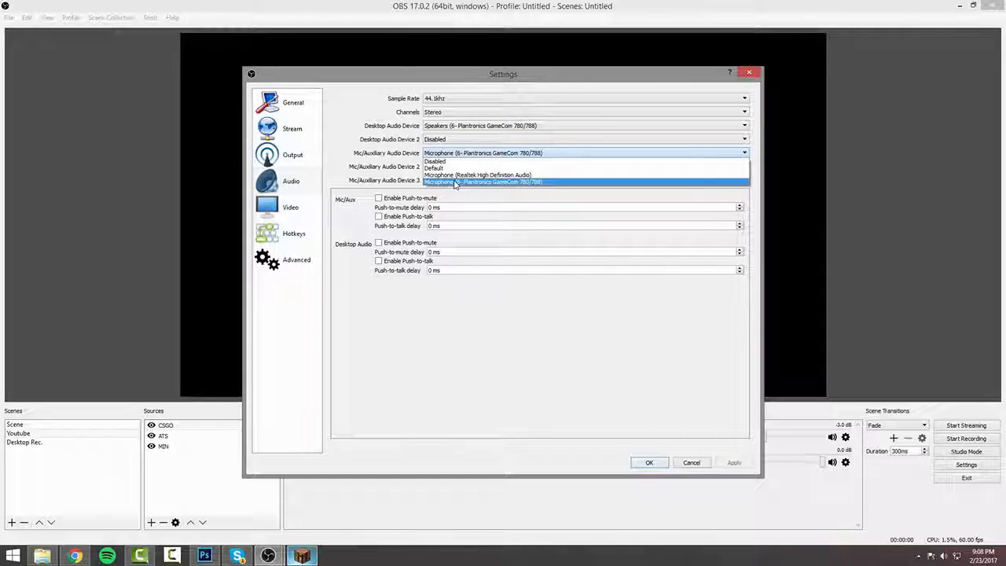
pyautogui.click(455, 183)
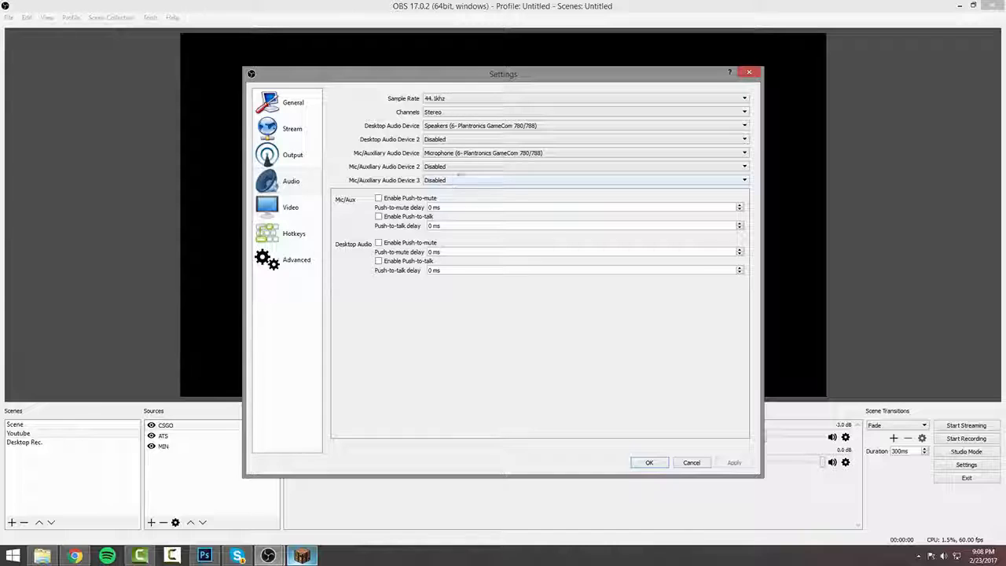
# Review the available microphone and desktop audio devices and choose the Plantronics GameCom 780/788 speakers for desktop audio.
pyautogui.click(462, 155)
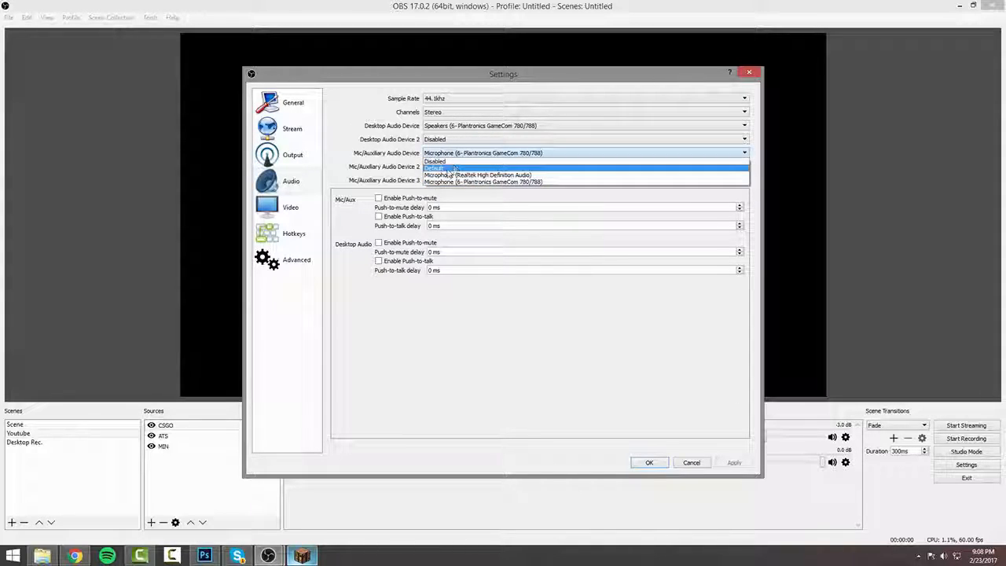
pyautogui.click(397, 131)
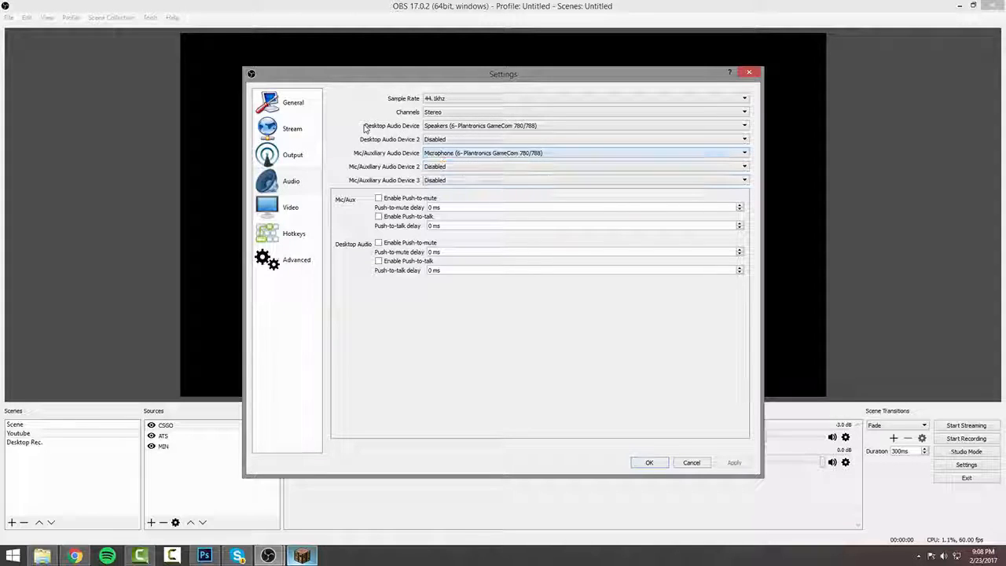
pyautogui.click(444, 127)
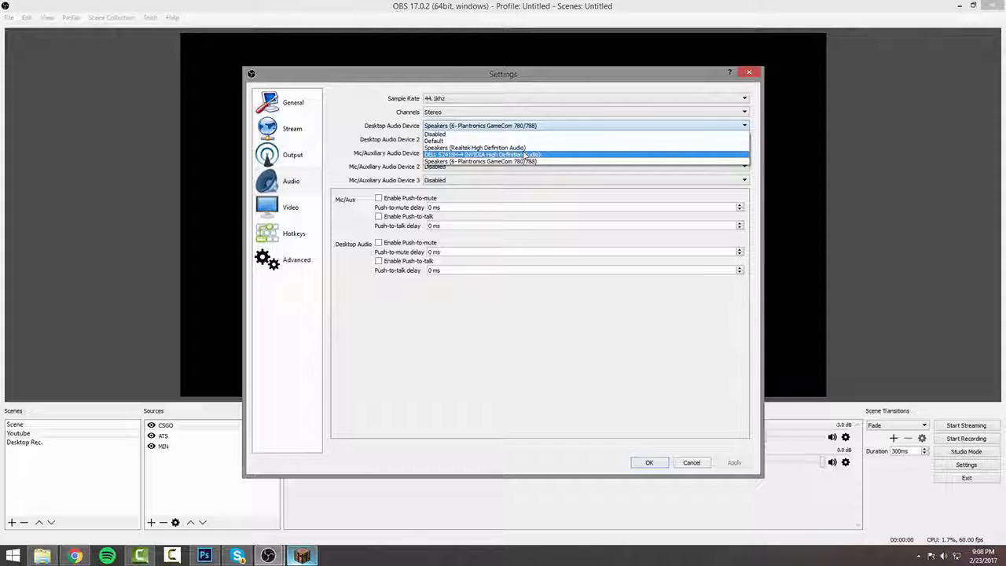
pyautogui.click(466, 127)
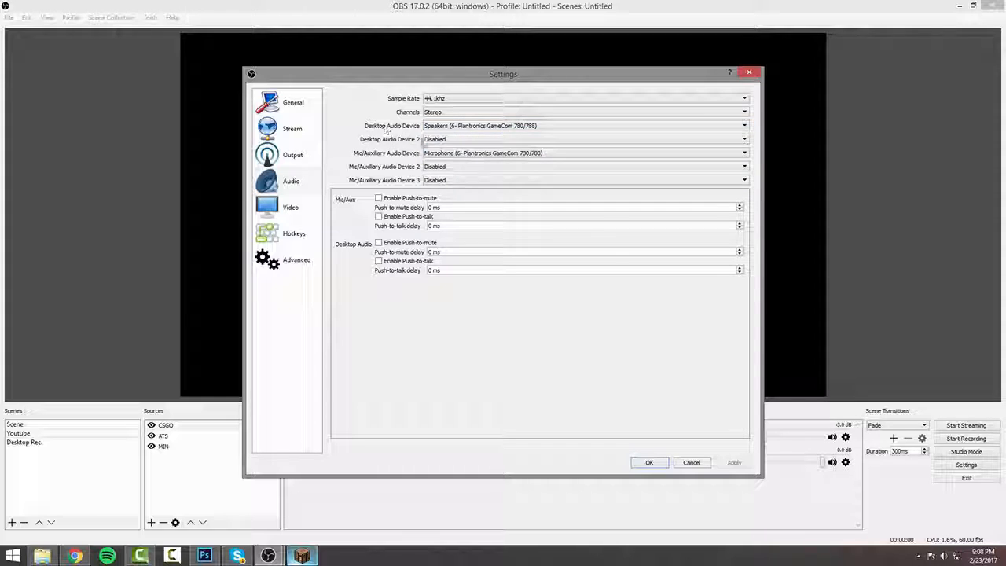
pyautogui.click(466, 127)
pyautogui.click(452, 128)
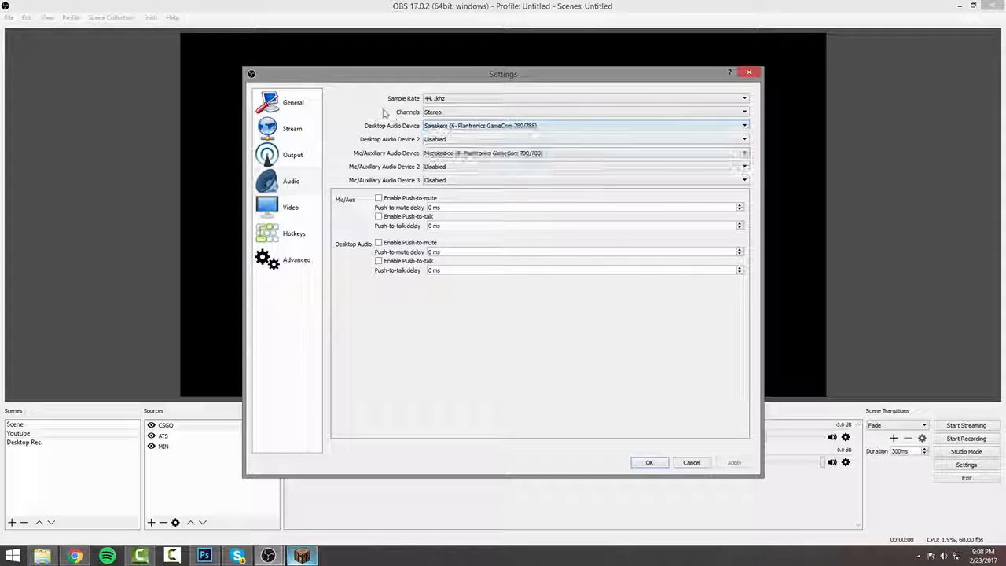
pyautogui.click(447, 128)
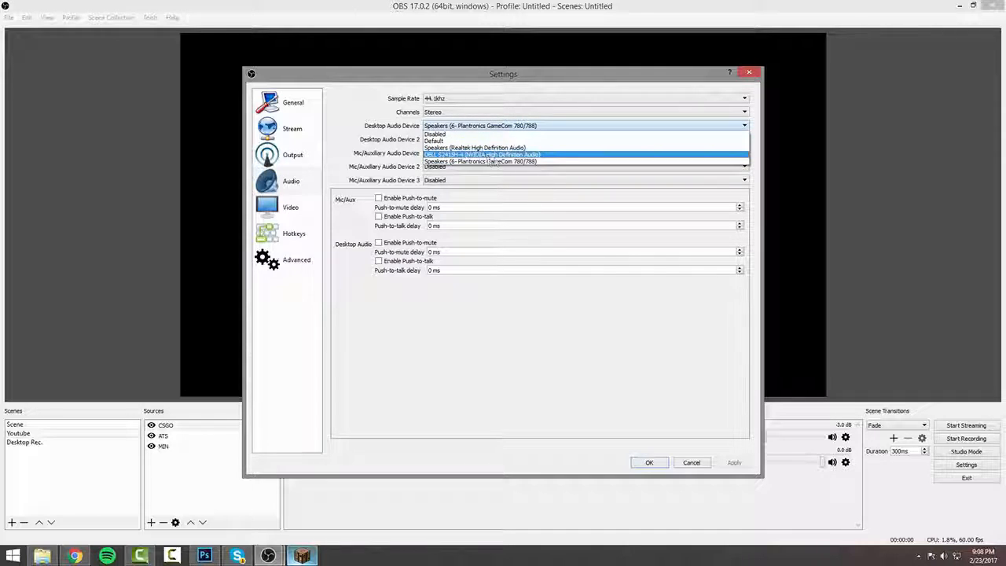
pyautogui.click(503, 161)
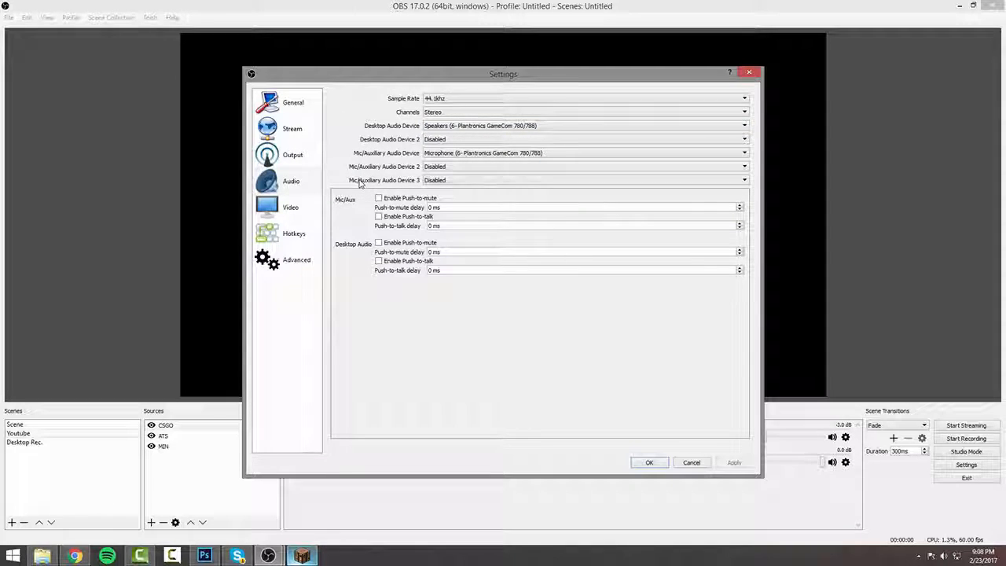
# Review the video base canvas resolution and choose 1280x720 as the output (scaled) resolution.
pyautogui.click(289, 208)
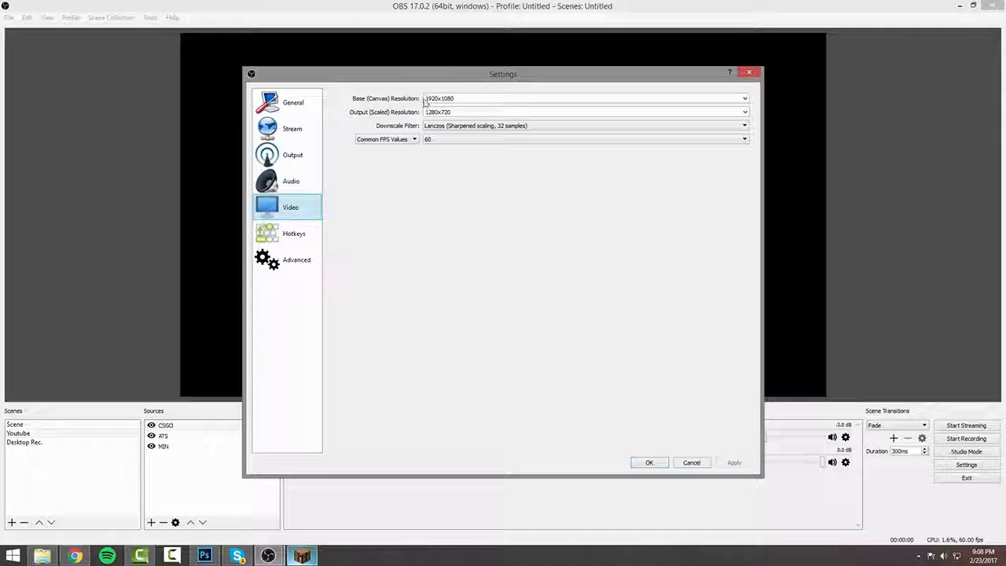
pyautogui.moveTo(454, 99); pyautogui.dragTo(424, 98)
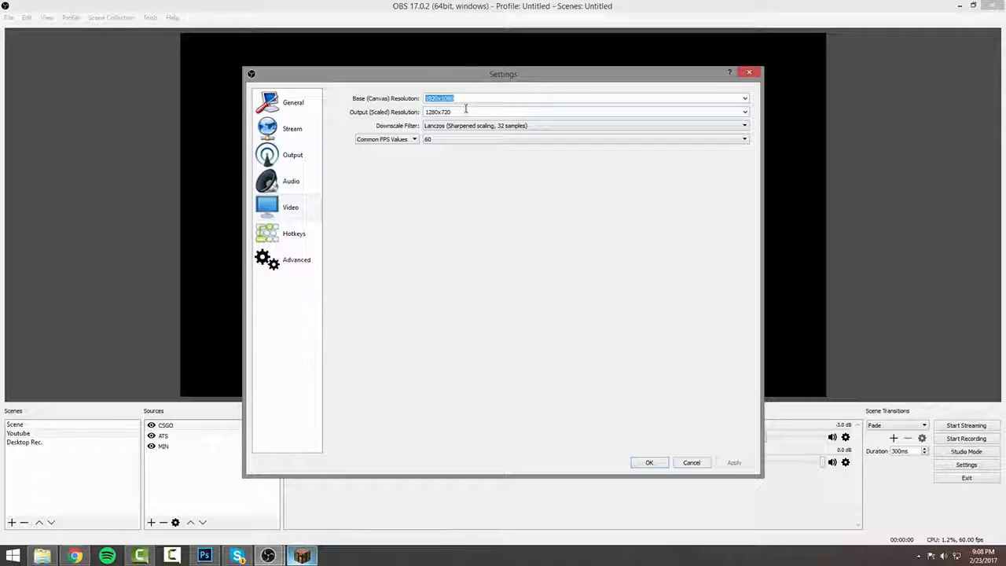
pyautogui.moveTo(459, 111); pyautogui.dragTo(424, 112)
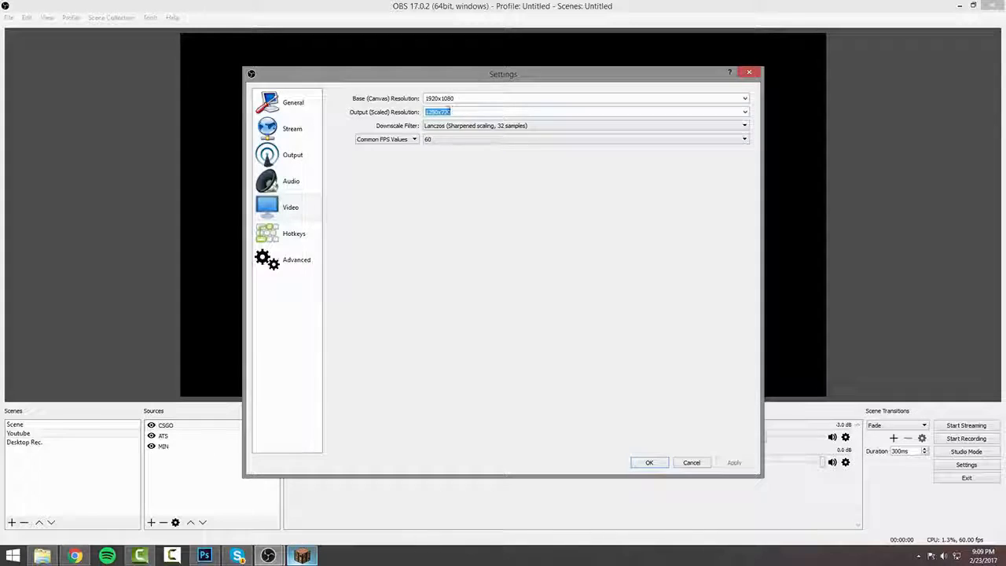
pyautogui.click(557, 113)
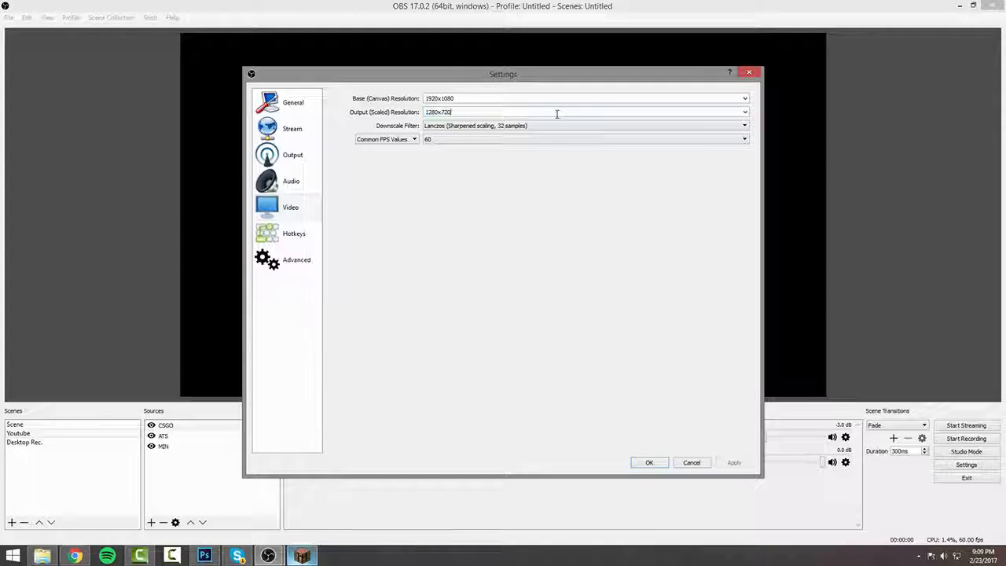
pyautogui.click(745, 112)
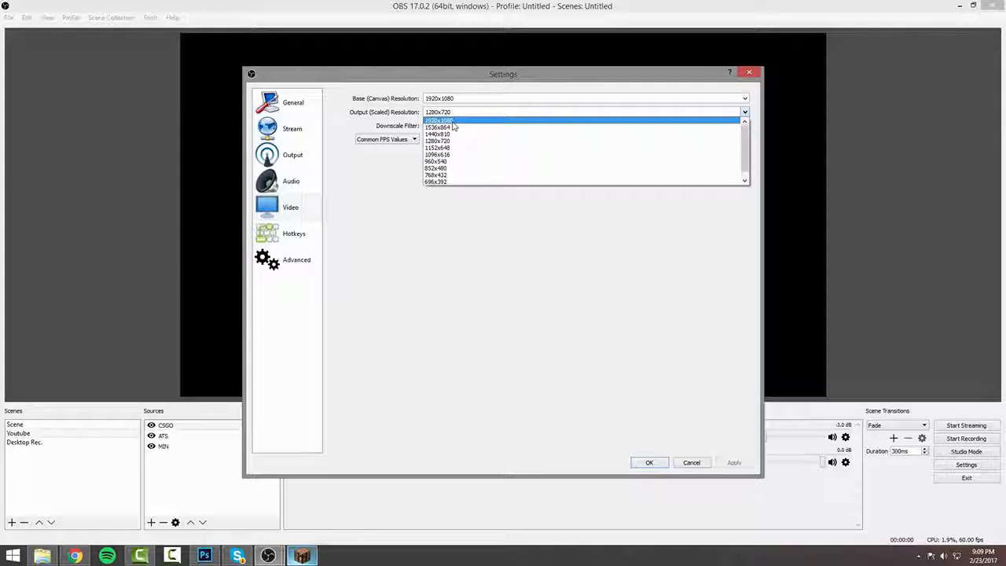
pyautogui.click(453, 140)
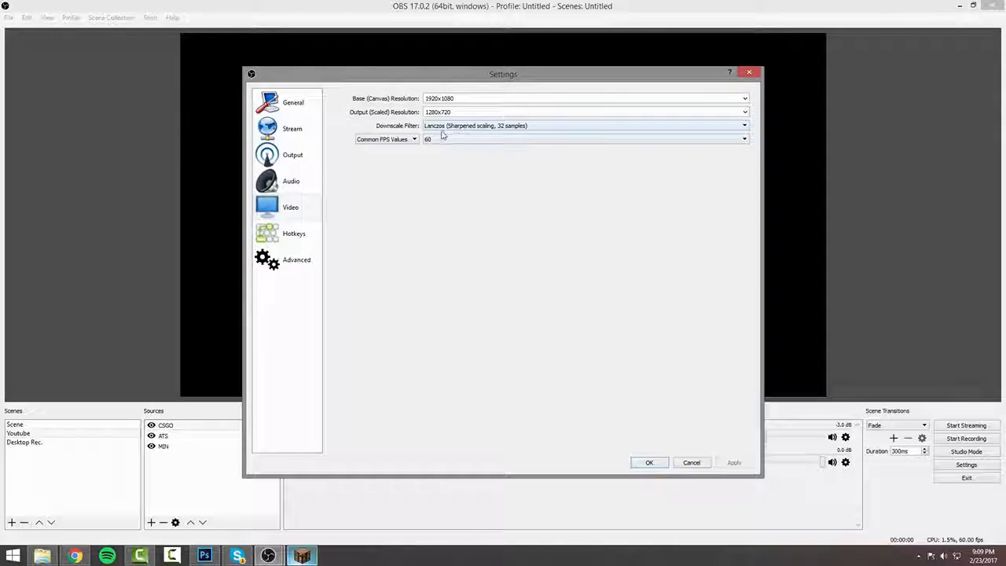
# Choose the Lanczos (Sharpened scaling, 32 samples) downscale filter and a common FPS value of 60.
pyautogui.click(433, 130)
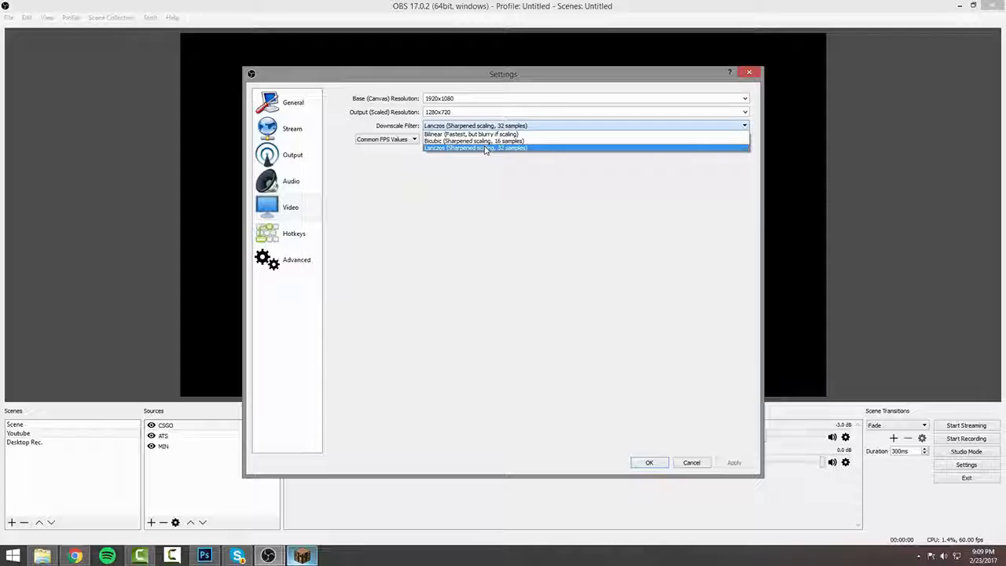
pyautogui.click(486, 149)
pyautogui.click(441, 140)
pyautogui.click(443, 195)
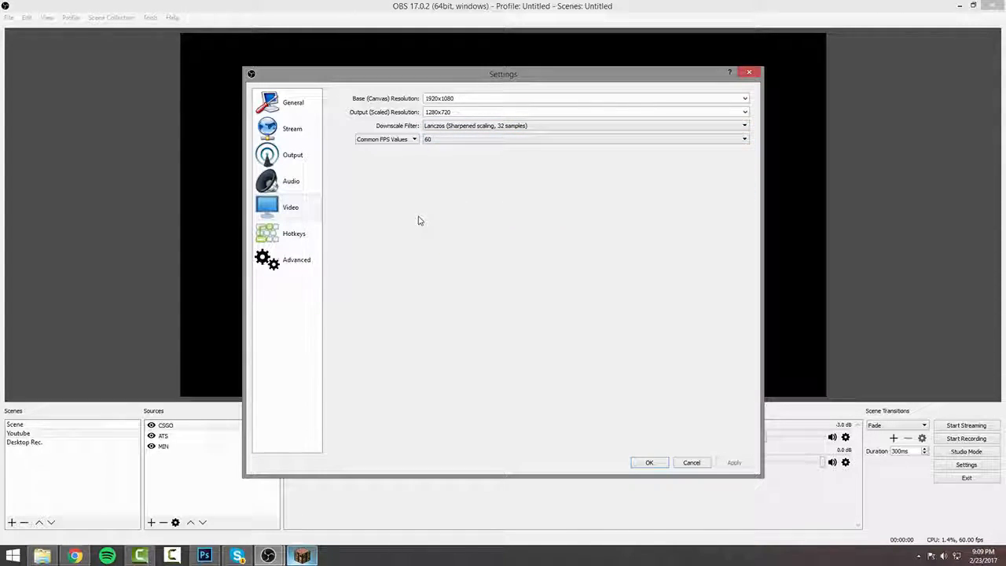
# Review the hotkey settings, including those for starting and stopping recording.
pyautogui.click(293, 234)
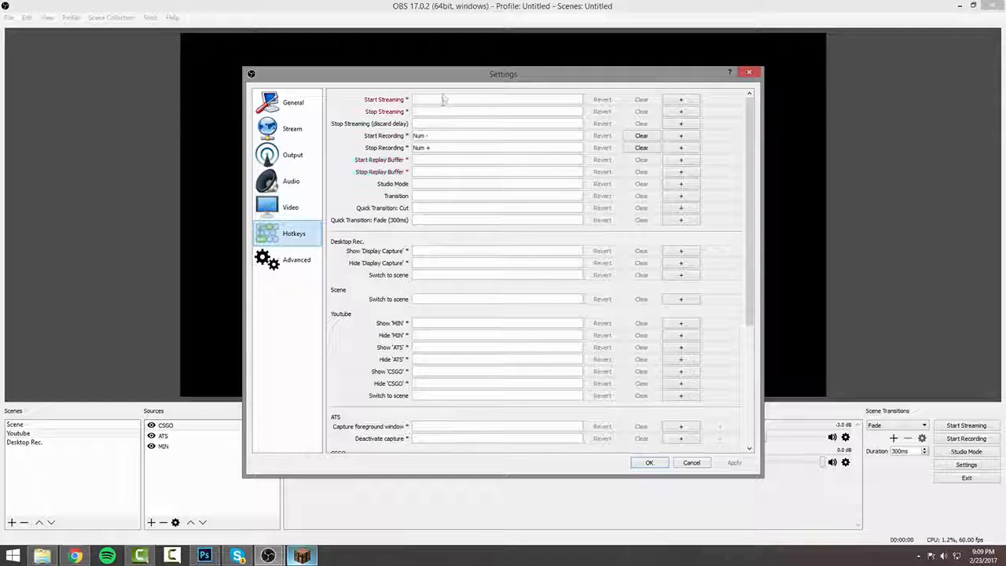
pyautogui.scroll(-2, 447, 189)
pyautogui.scroll(2, 444, 203)
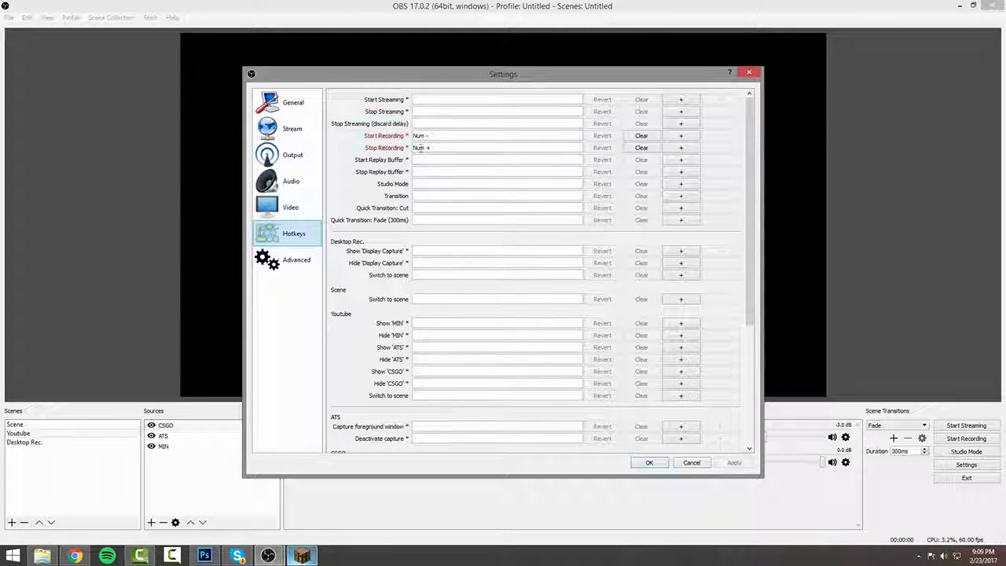
# Choose 709 as the YUV color space in the advanced settings and confirm all settings.
pyautogui.click(297, 264)
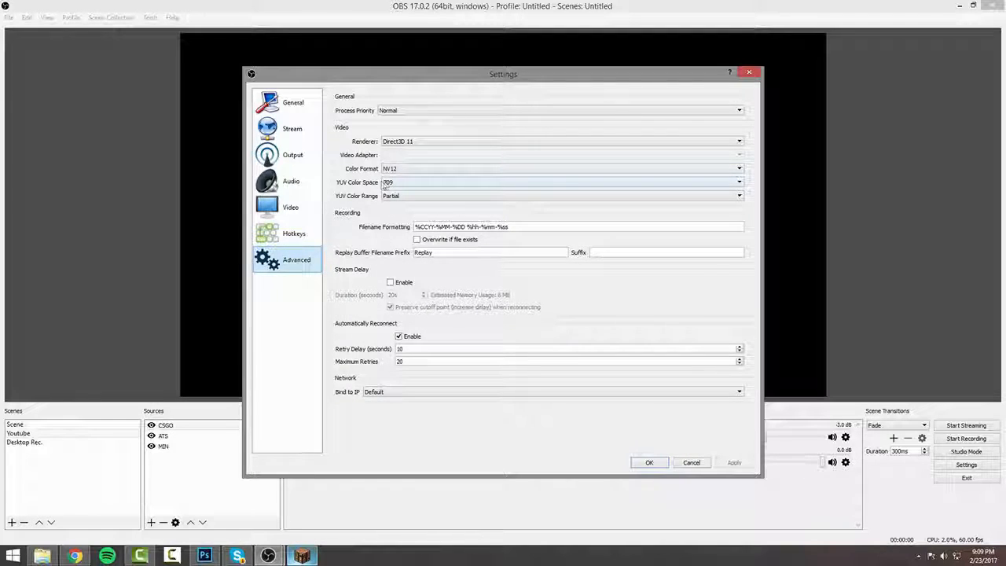
pyautogui.click(392, 184)
pyautogui.click(397, 189)
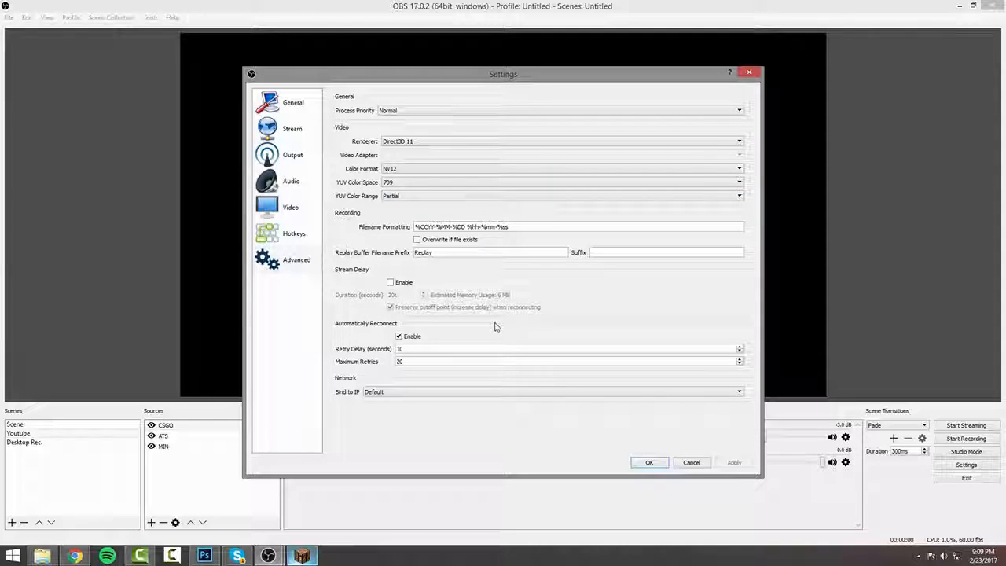
pyautogui.click(650, 462)
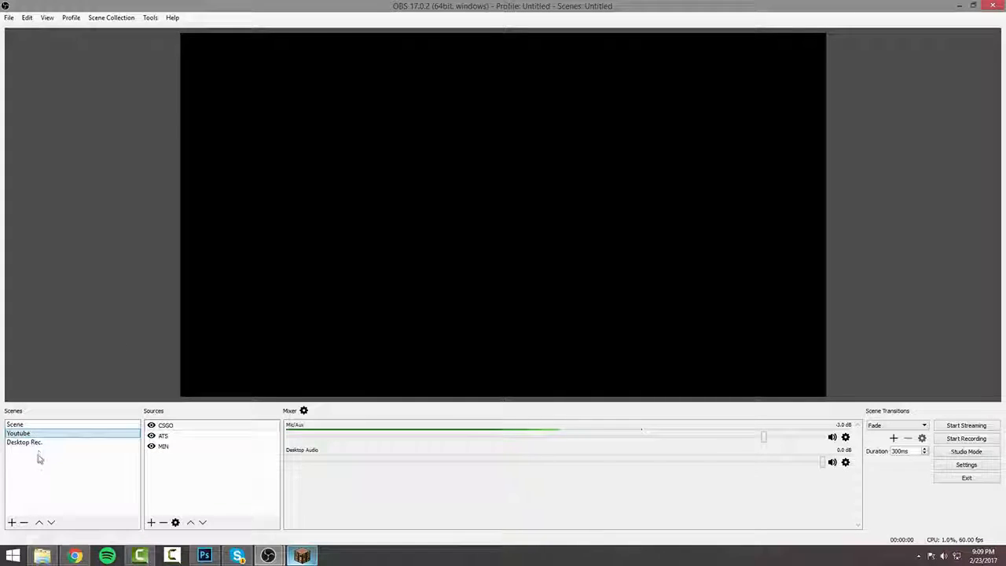
pyautogui.rightClick(53, 491)
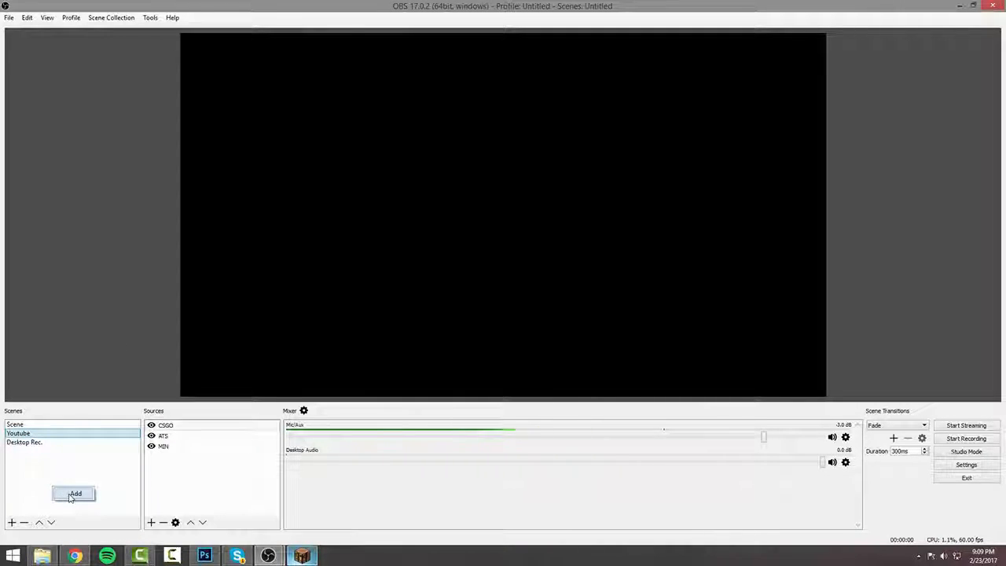
pyautogui.click(73, 493)
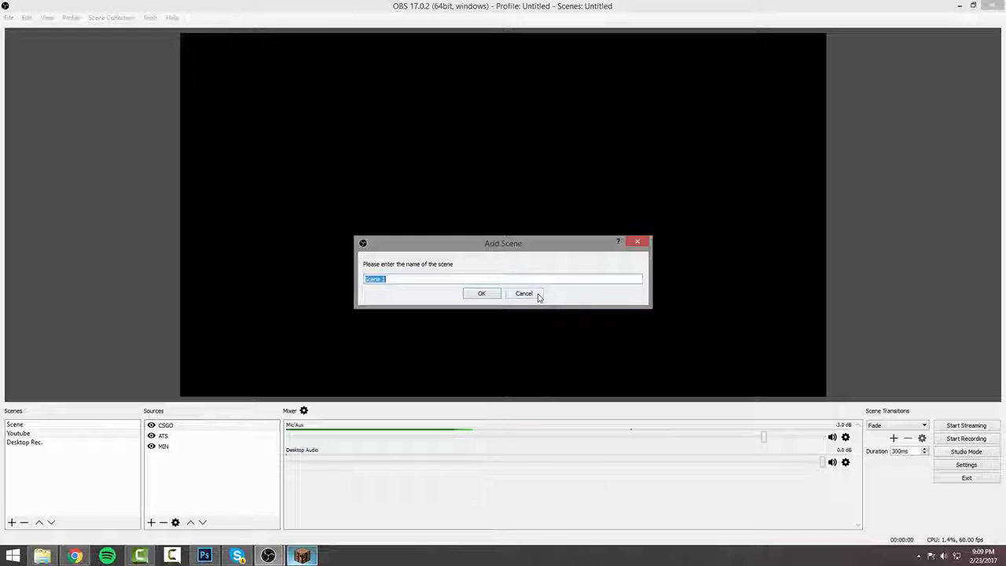
pyautogui.click(642, 243)
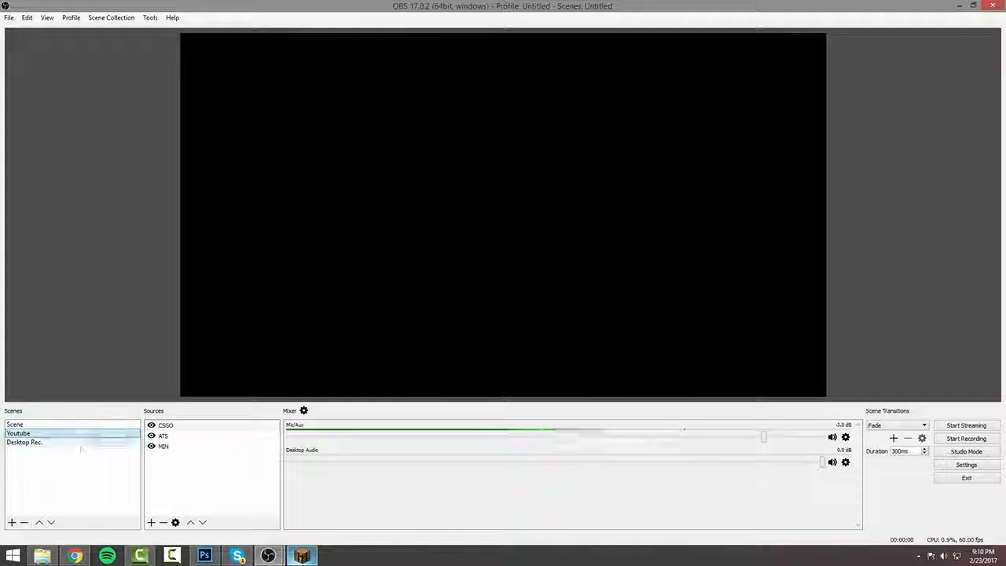
pyautogui.rightClick(203, 478)
pyautogui.moveTo(227, 485)
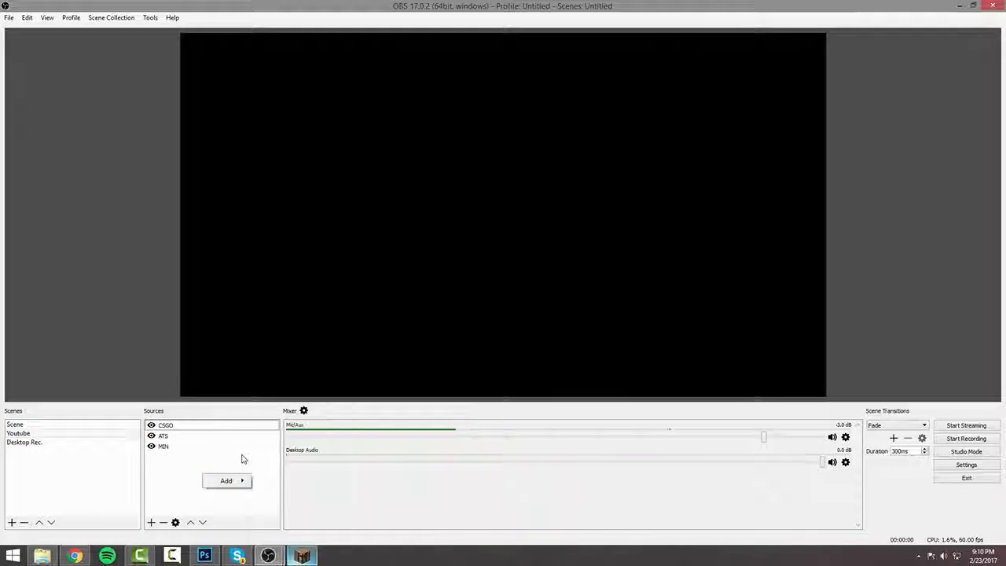
pyautogui.click(173, 473)
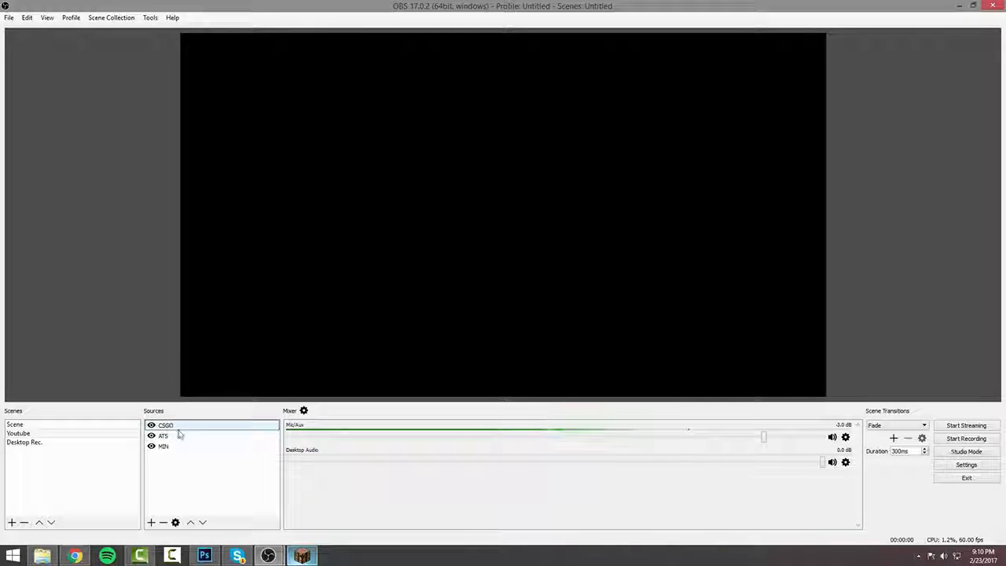
# Add a new Game Capture source to the Youtube scene under its default name.
pyautogui.rightClick(176, 470)
pyautogui.moveTo(202, 473)
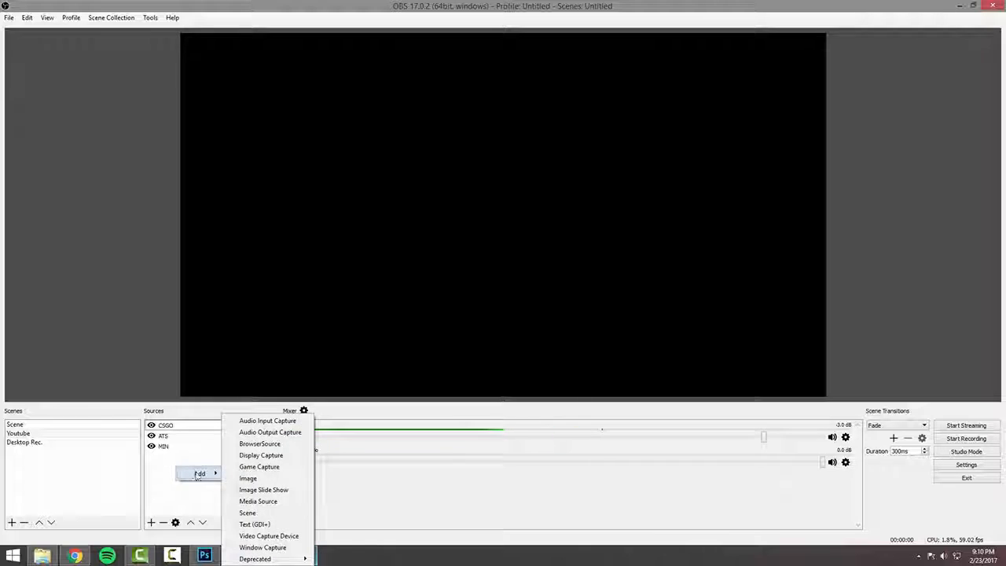
pyautogui.click(265, 469)
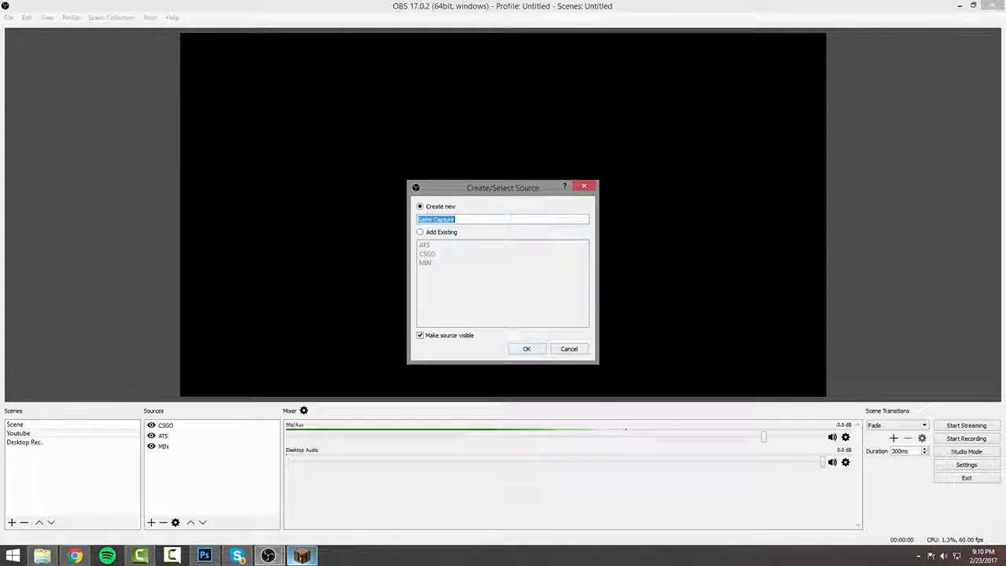
pyautogui.click(526, 349)
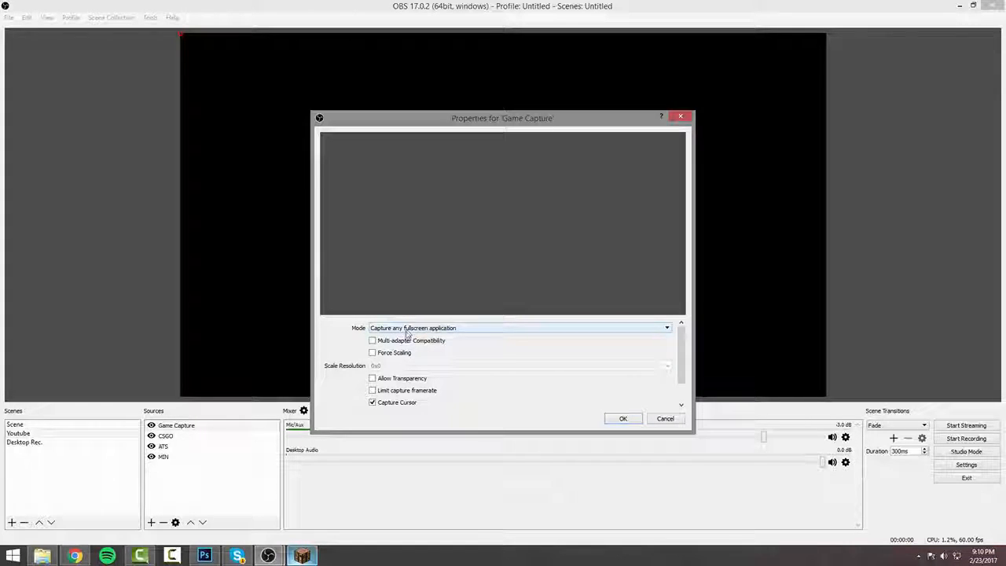
# Make the Game Capture source capture a specific window, choosing [javaw.exe]: Minecraft 1.11.2, and confirm its properties.
pyautogui.click(407, 330)
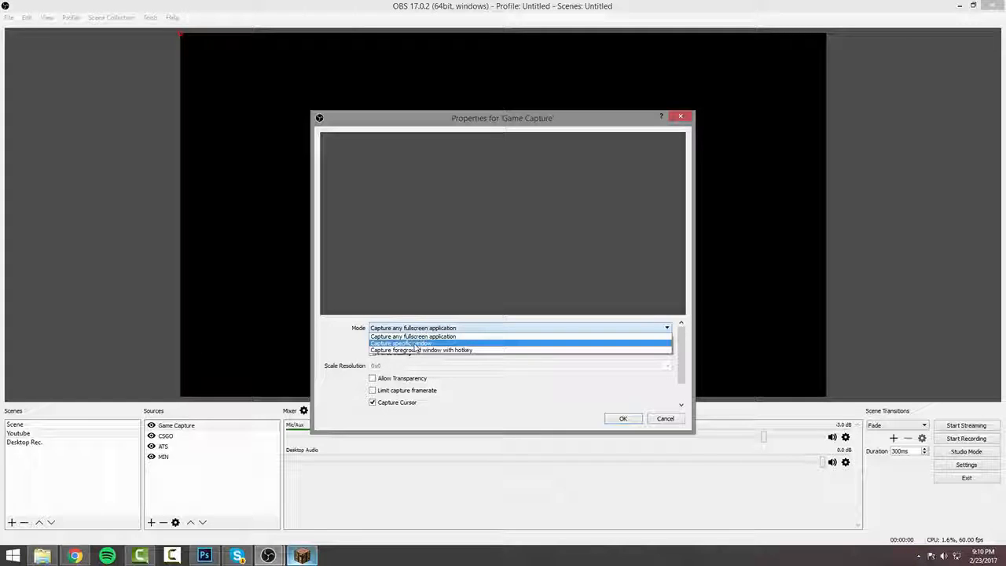
pyautogui.click(414, 345)
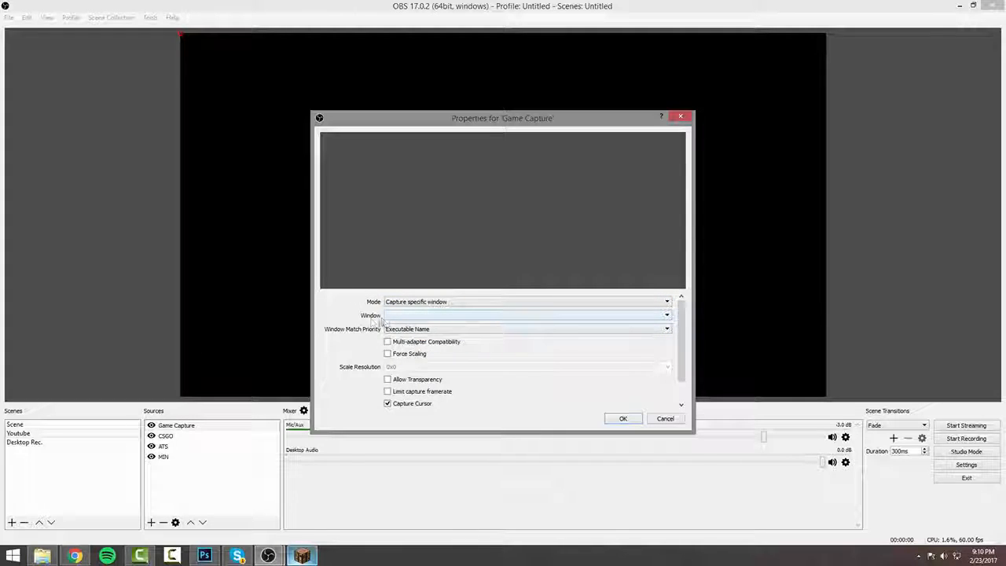
pyautogui.click(417, 315)
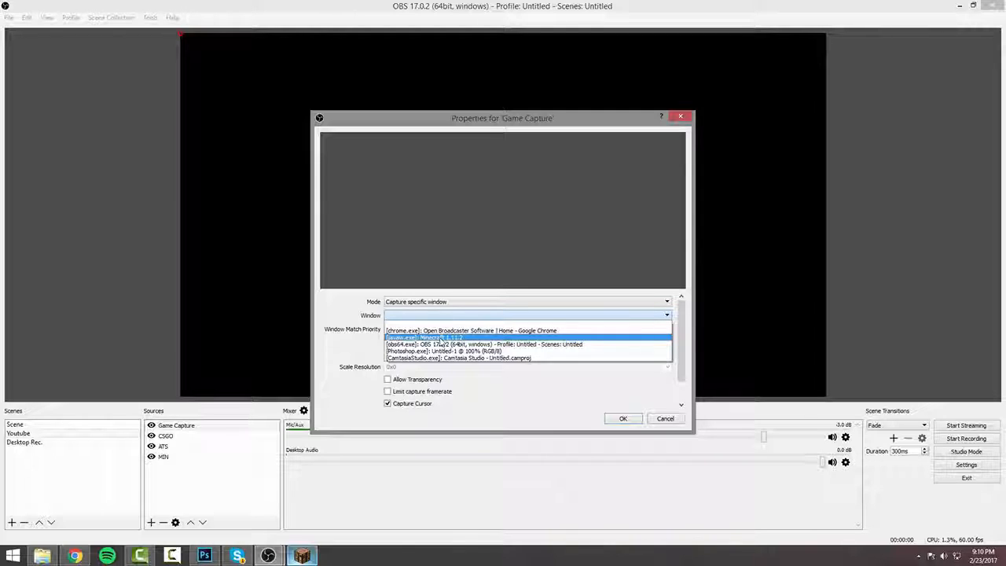
pyautogui.click(438, 338)
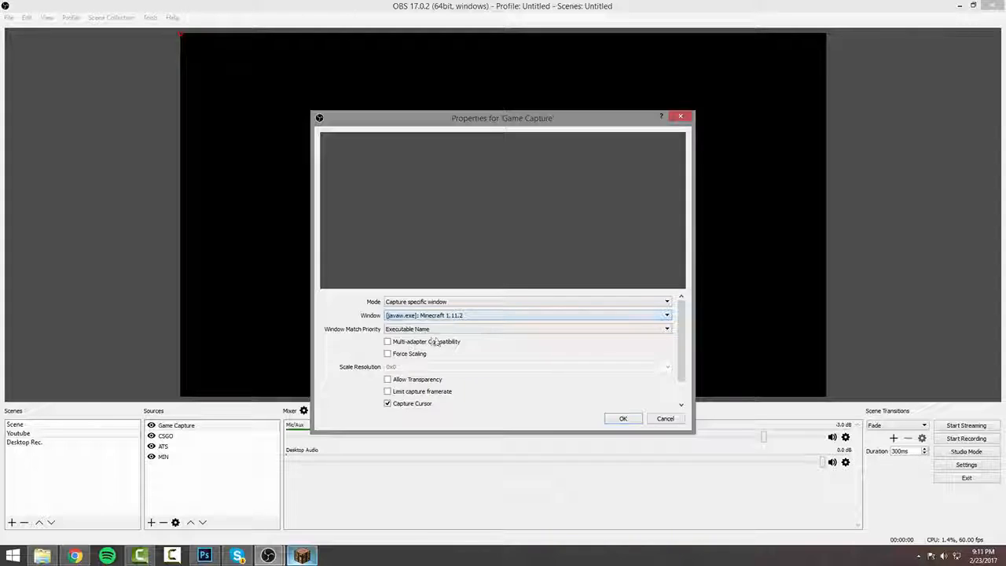
pyautogui.click(622, 419)
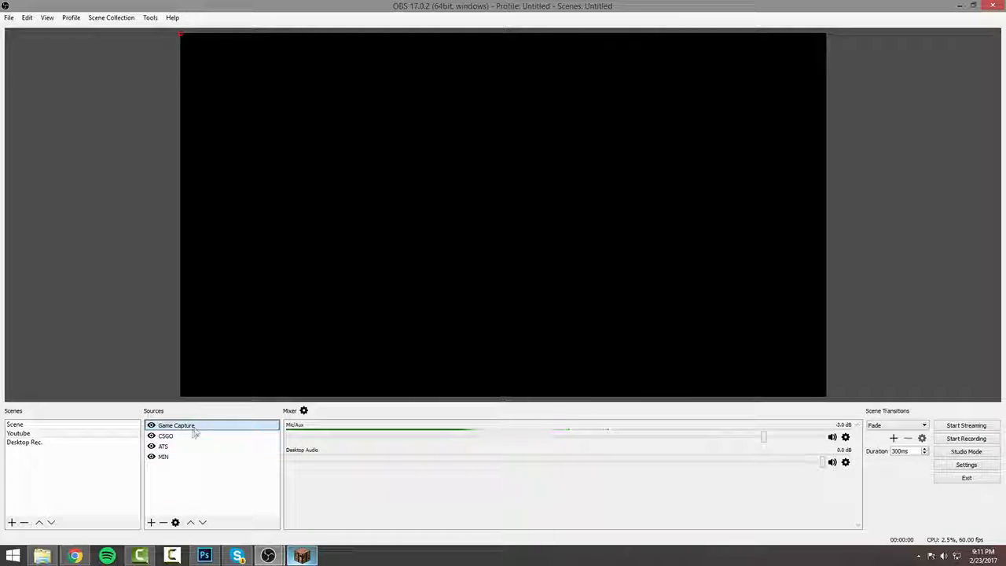
# Fit the Game Capture source to the screen in the preview.
pyautogui.click(250, 165)
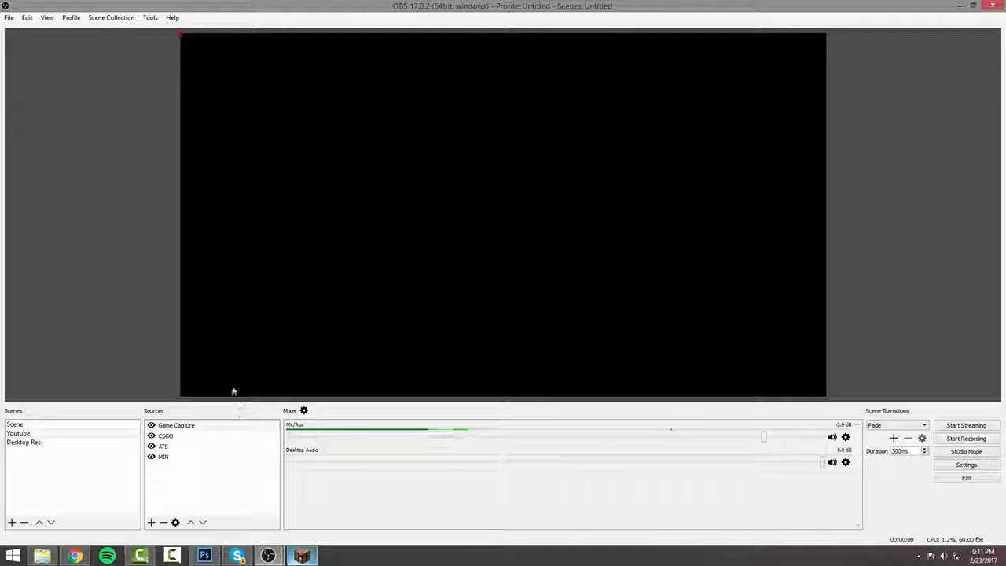
pyautogui.click(172, 459)
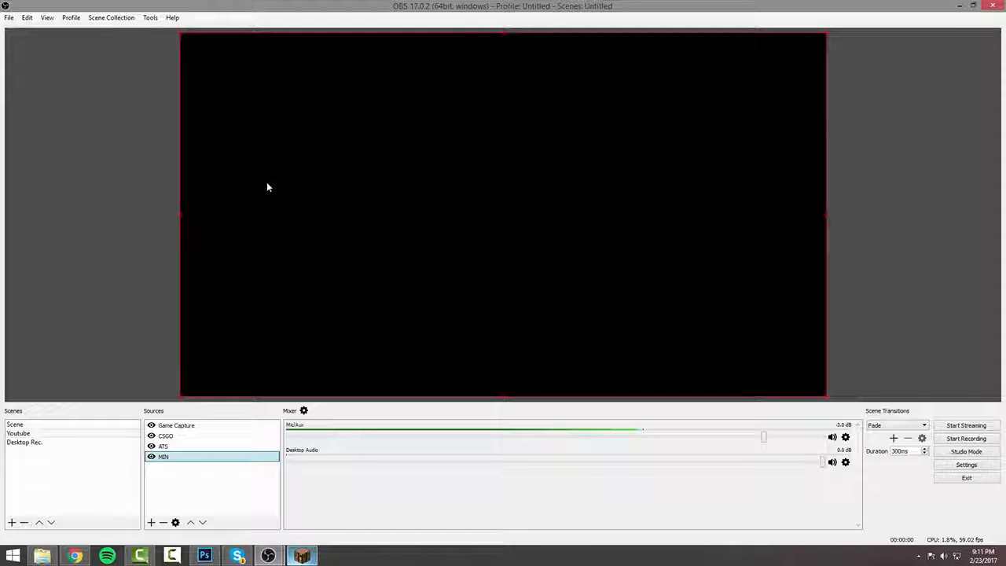
pyautogui.click(181, 425)
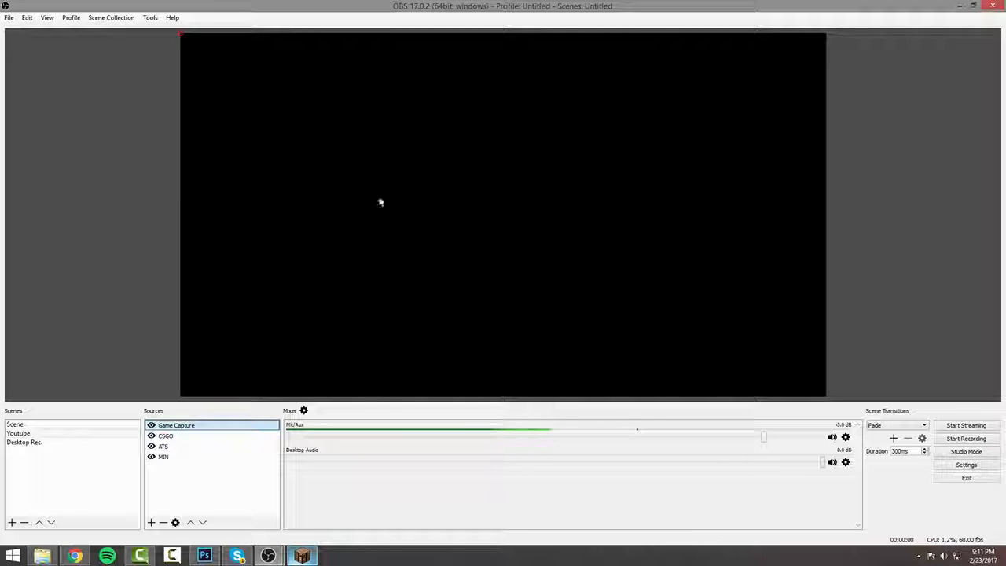
pyautogui.rightClick(294, 99)
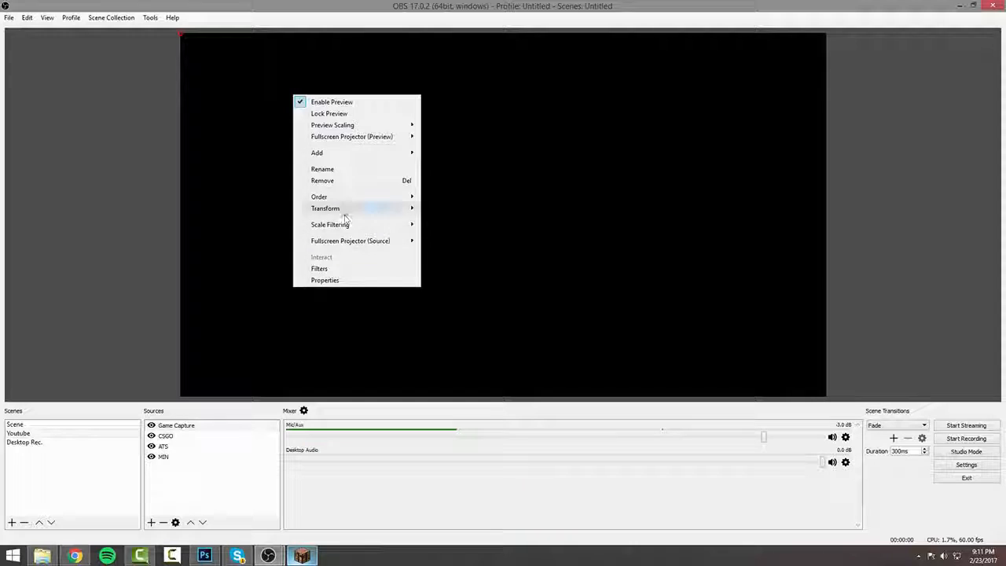
pyautogui.moveTo(321, 209)
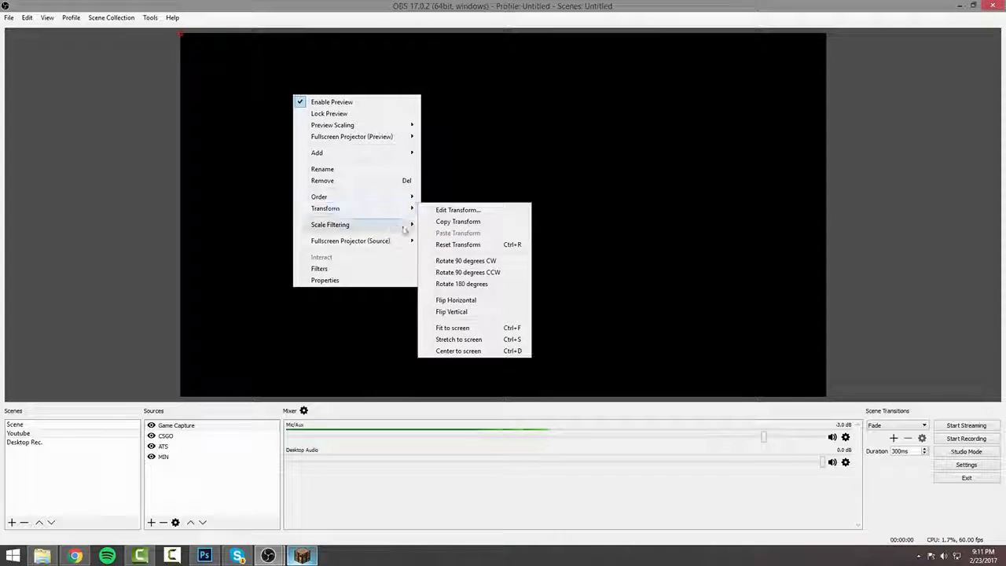
pyautogui.click(476, 329)
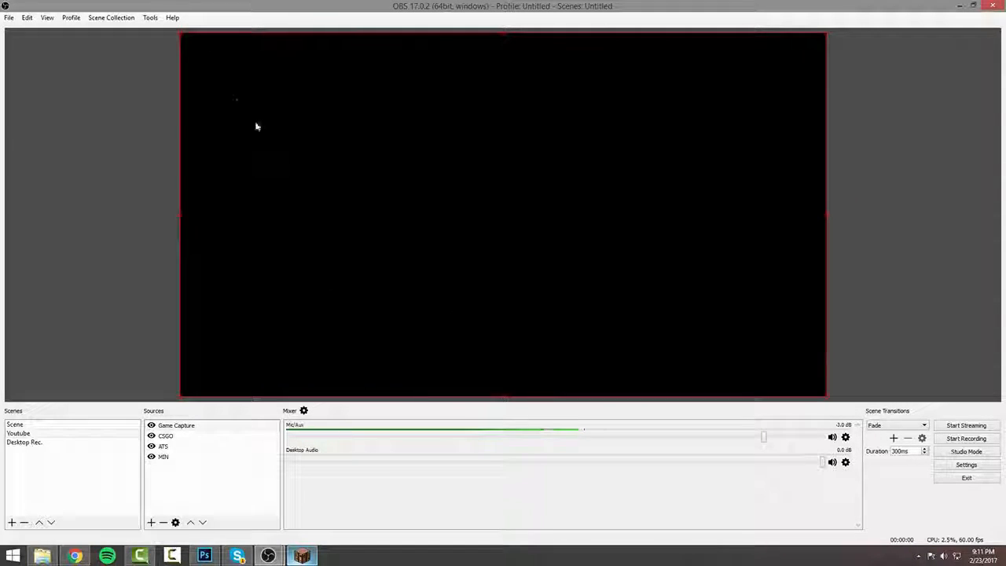